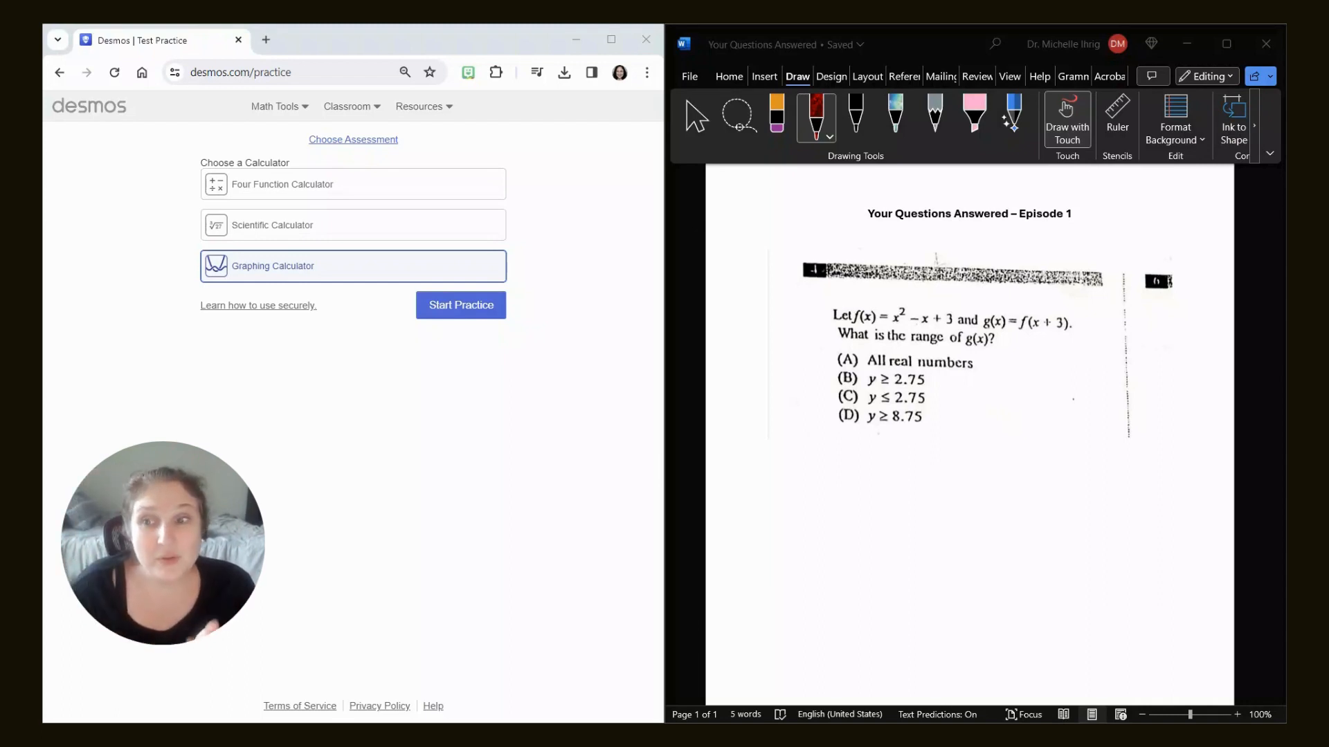
# Step: Choose the College Board (Digital PSAT, NMSQT, and SAT) assessment and start practice with the Graphing Calculator
pyautogui.click(330, 141)
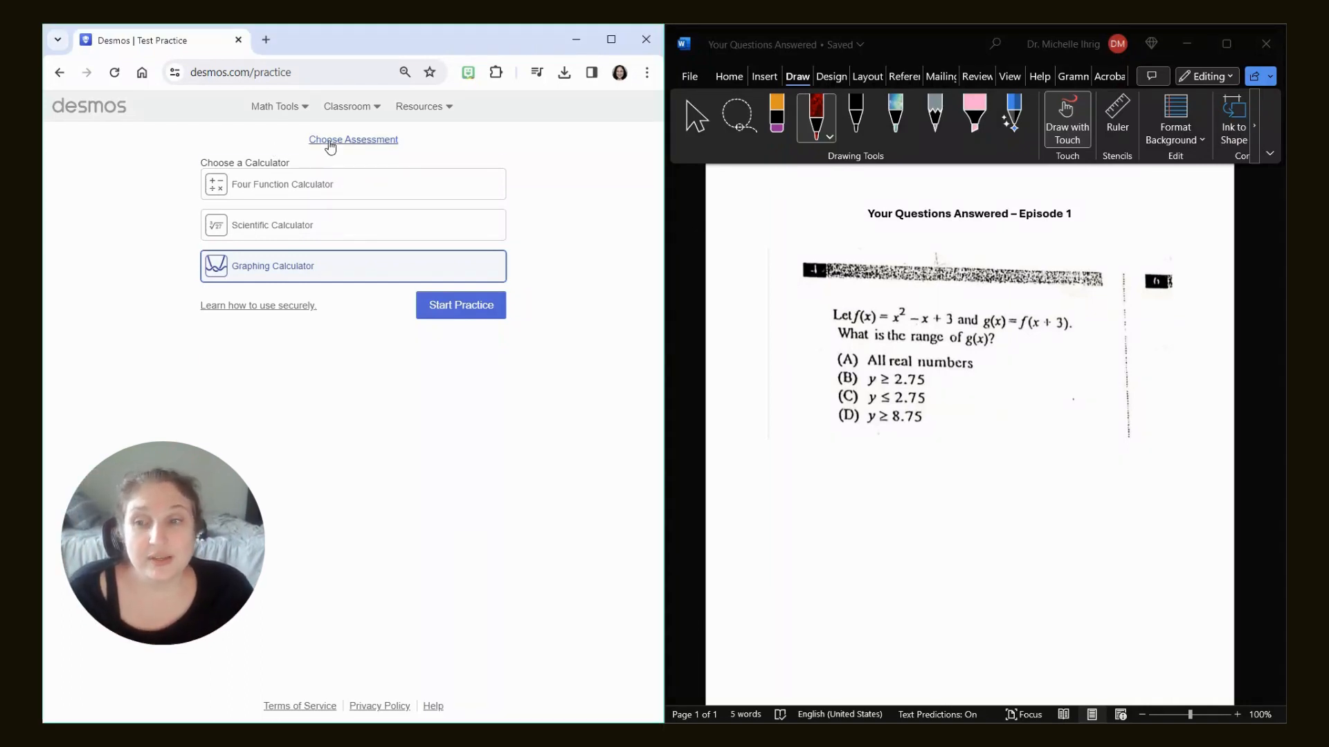
pyautogui.click(332, 309)
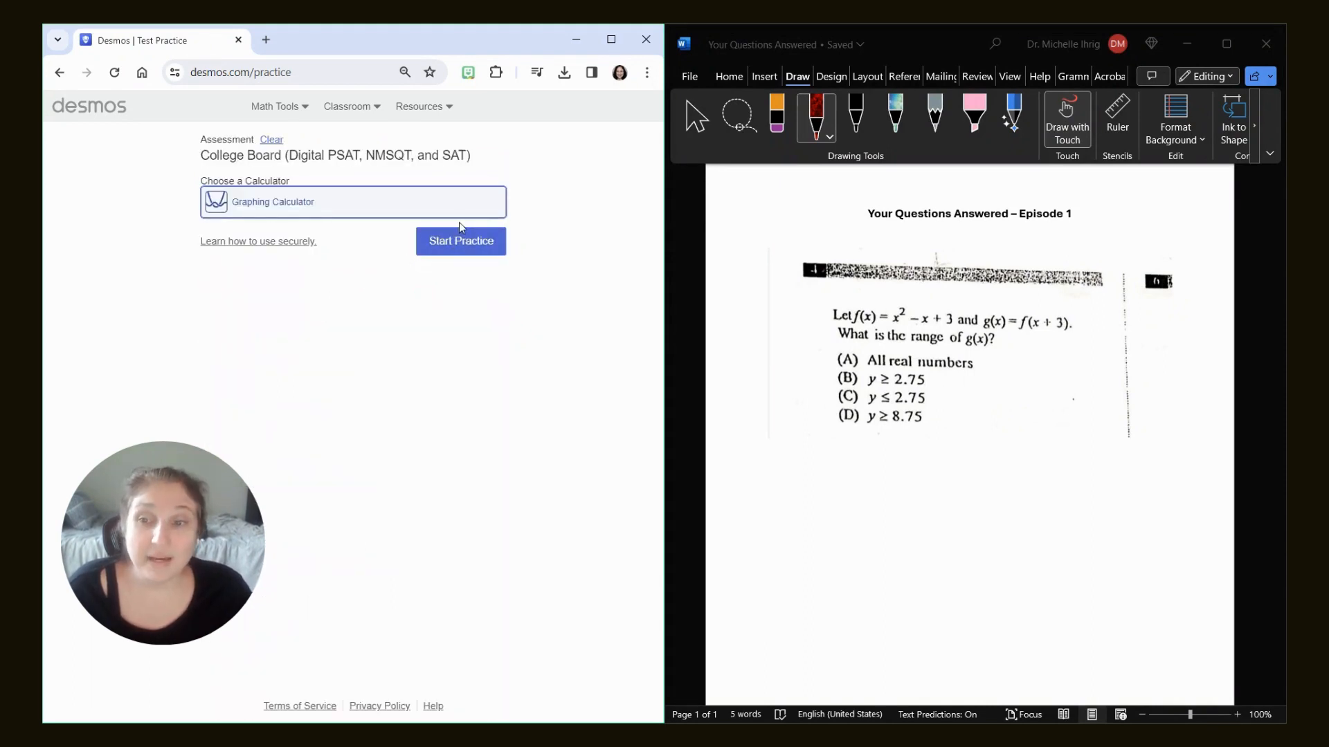
pyautogui.click(461, 256)
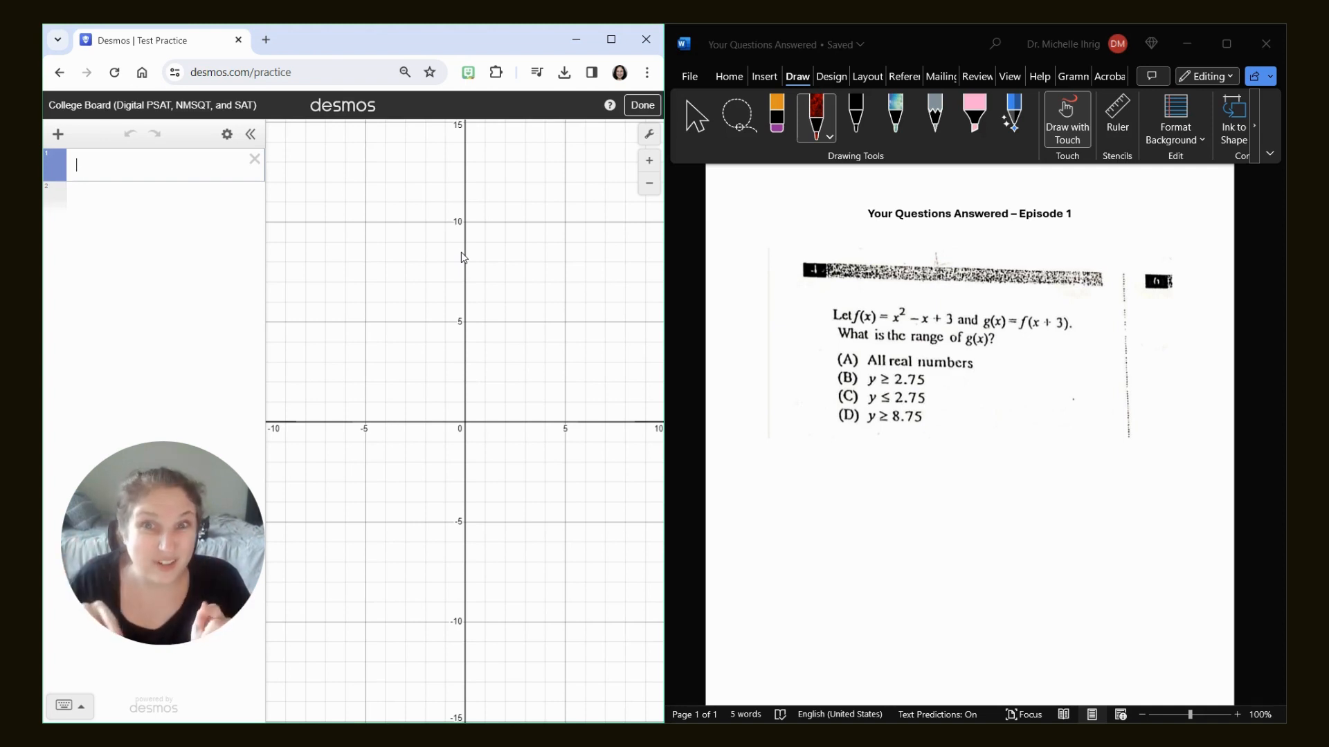
# Step: Enter the function f(x) = x² − x + 3 as the first expression
pyautogui.write('f')
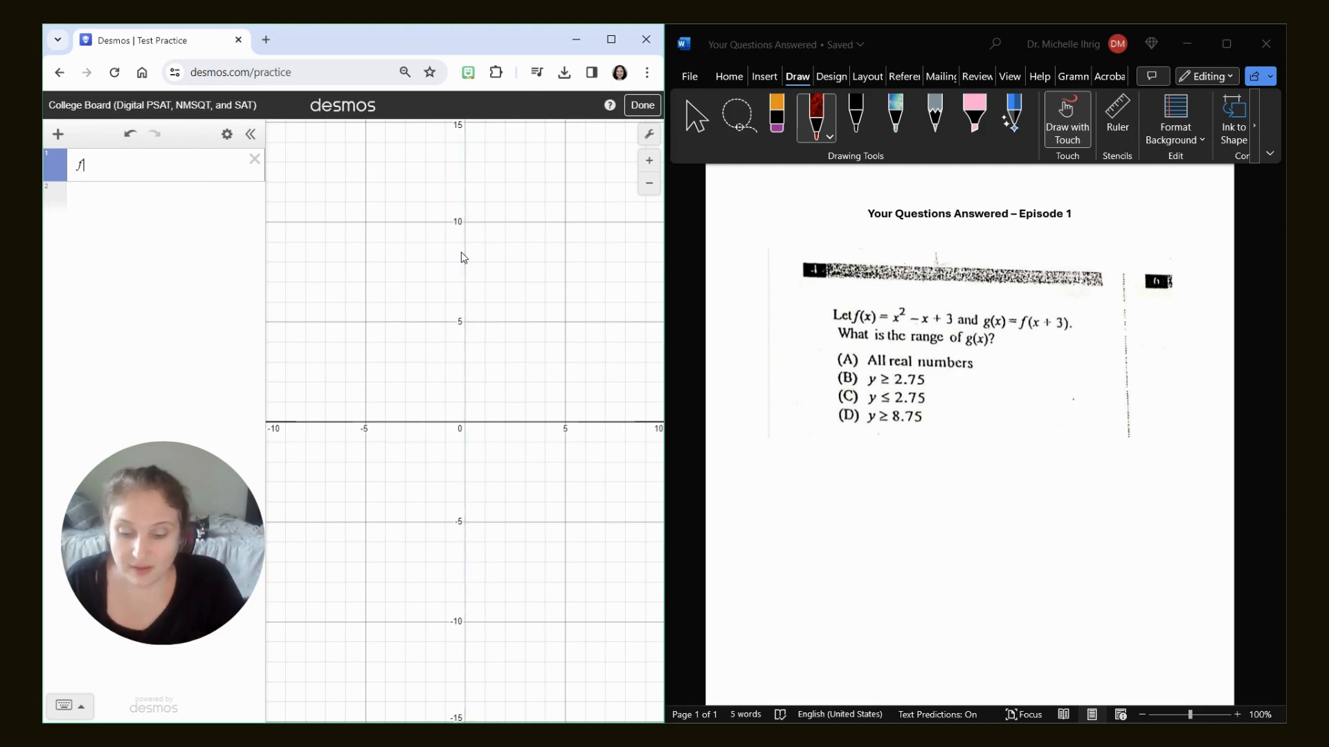
pyautogui.write('(x)=')
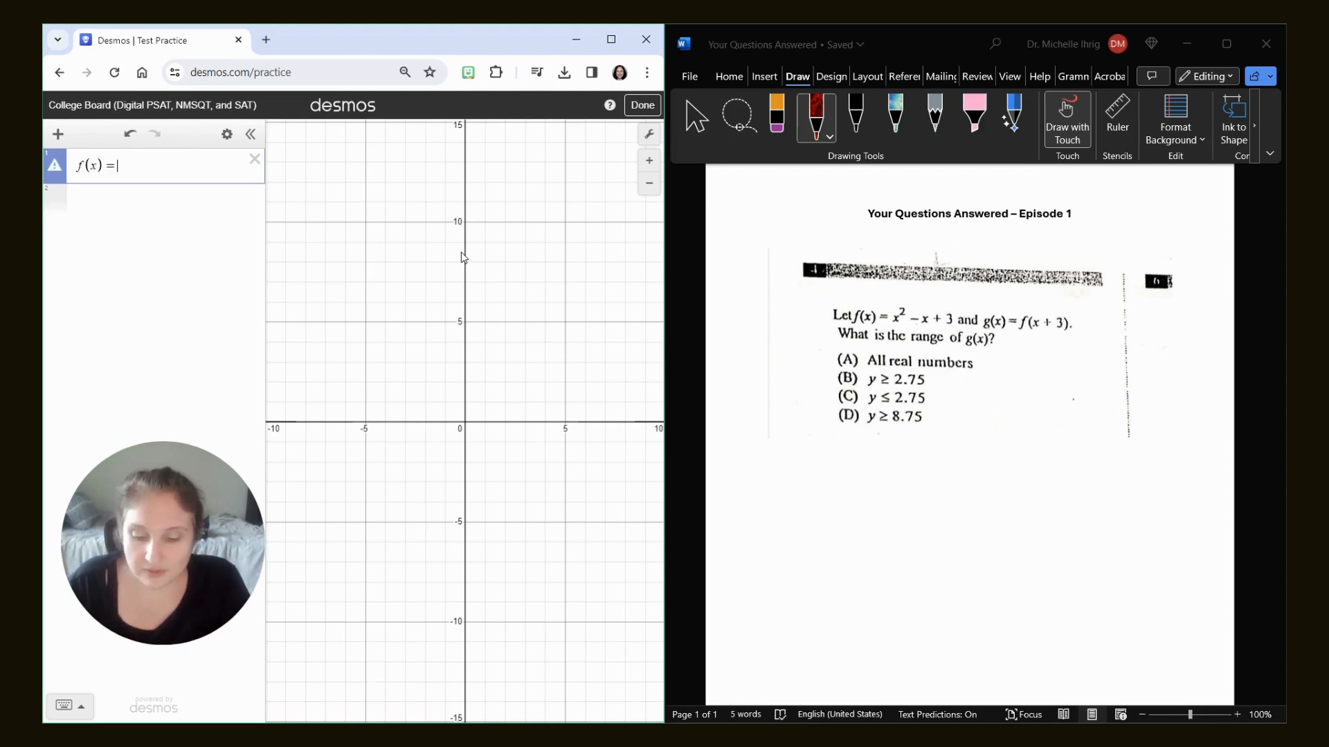
pyautogui.write('x^2')
pyautogui.press('Right')
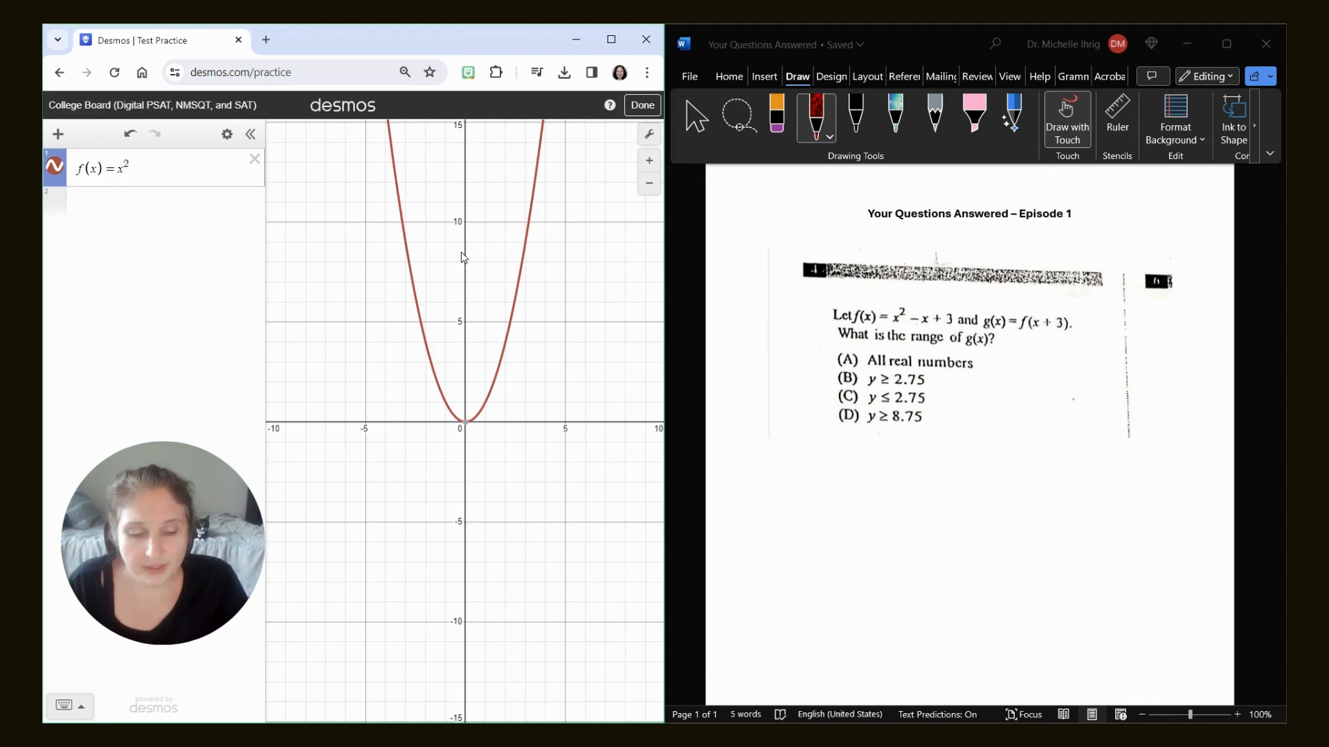
pyautogui.write('-x+3')
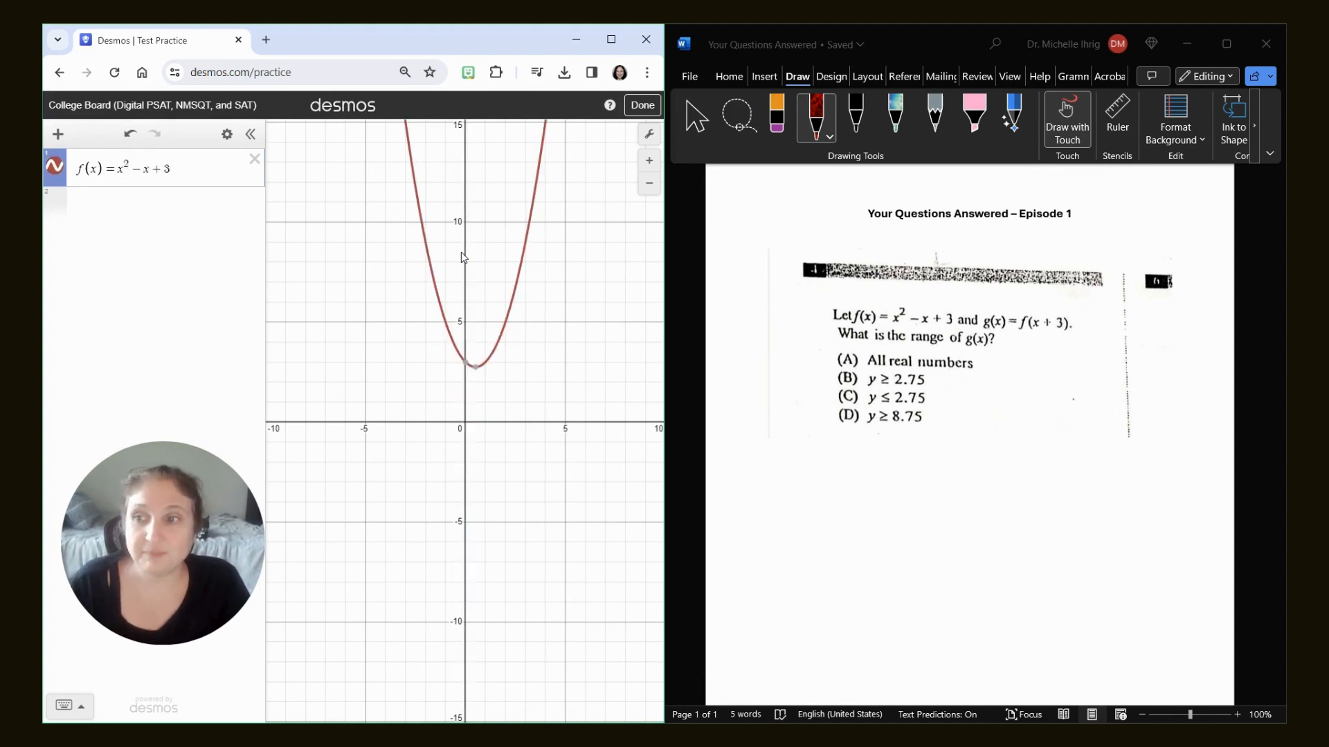
# Step: Add the shifted function g(x) = f(x + 3) as the second expression
pyautogui.press('Return')
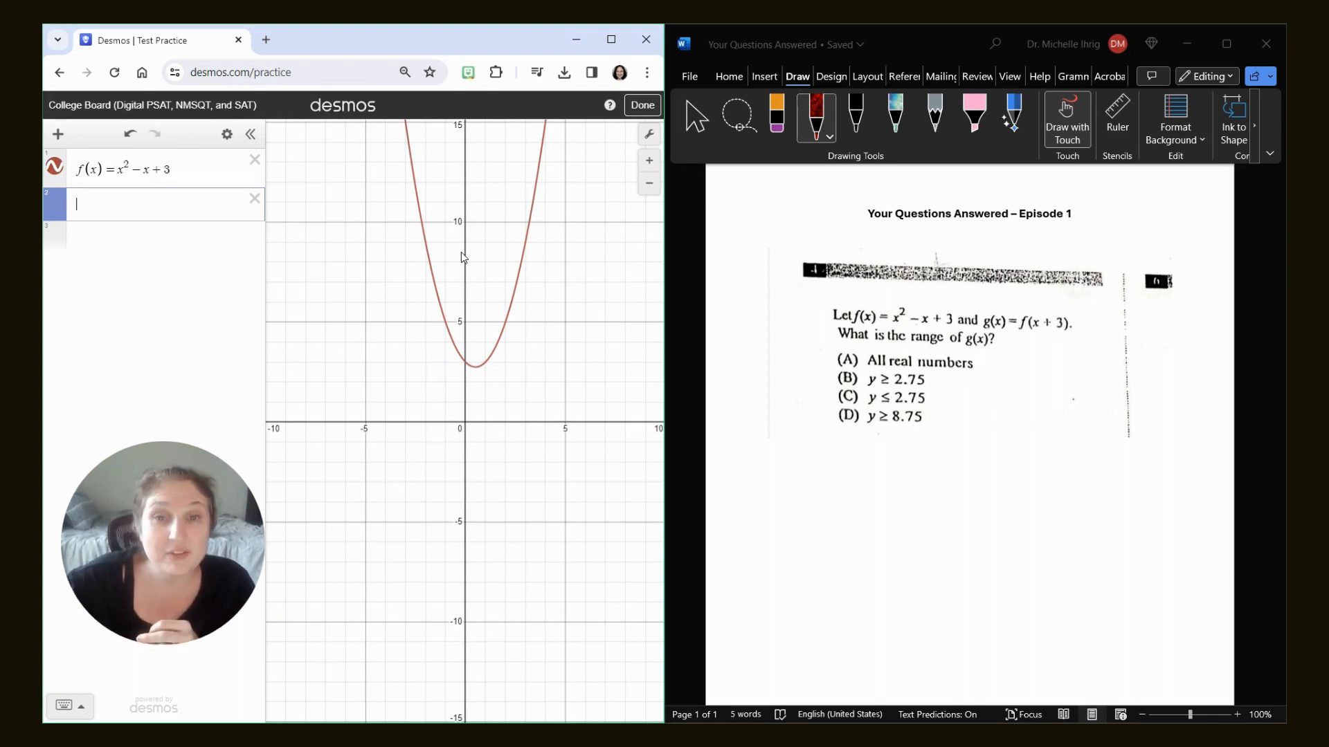
pyautogui.write('g(x)=')
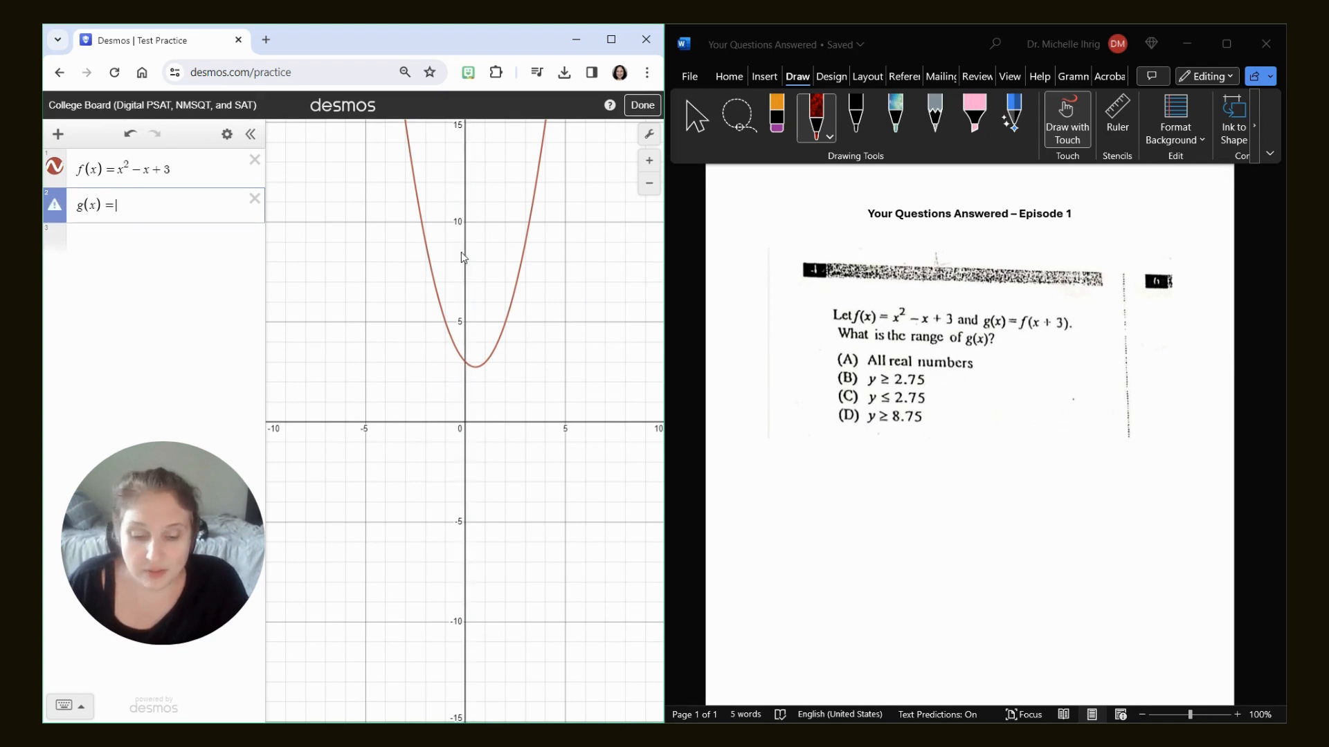
pyautogui.write('f(x+')
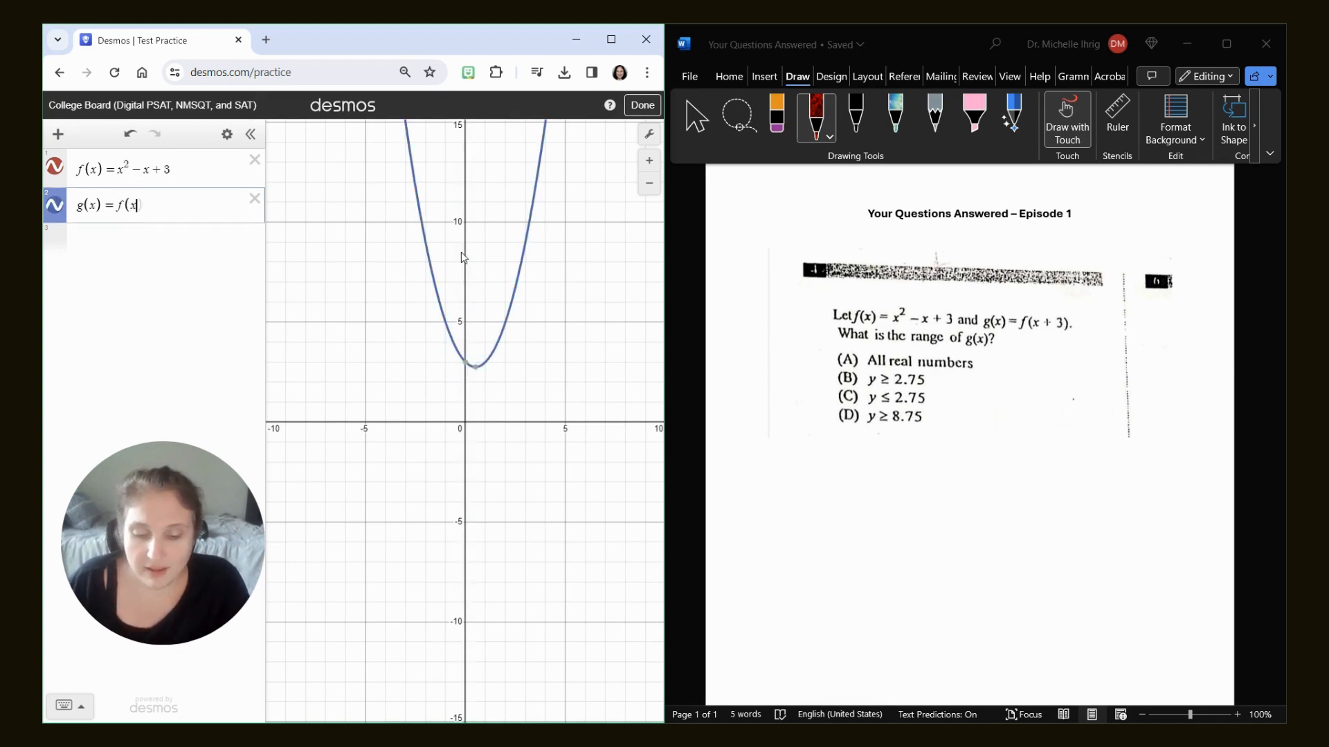
pyautogui.write('3)')
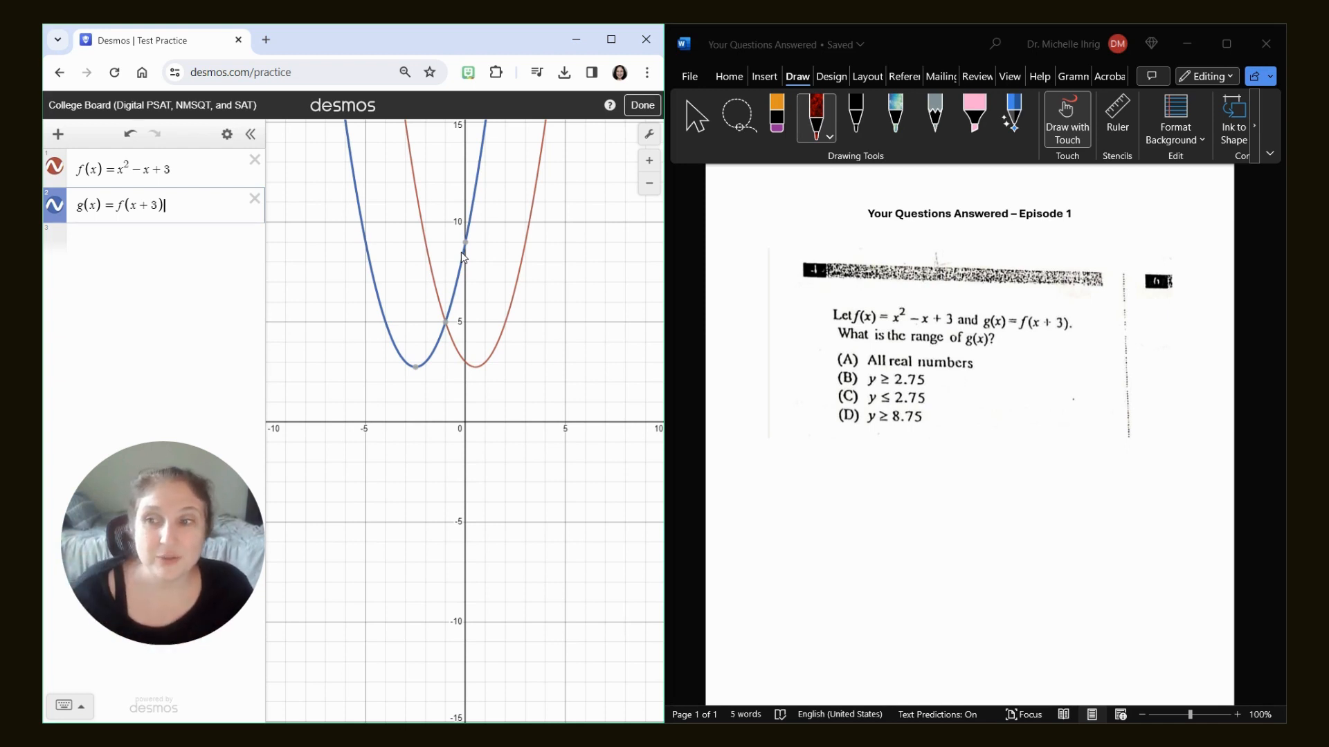
# Step: Delete the f(x) expression and undo the deletion
pyautogui.click(254, 160)
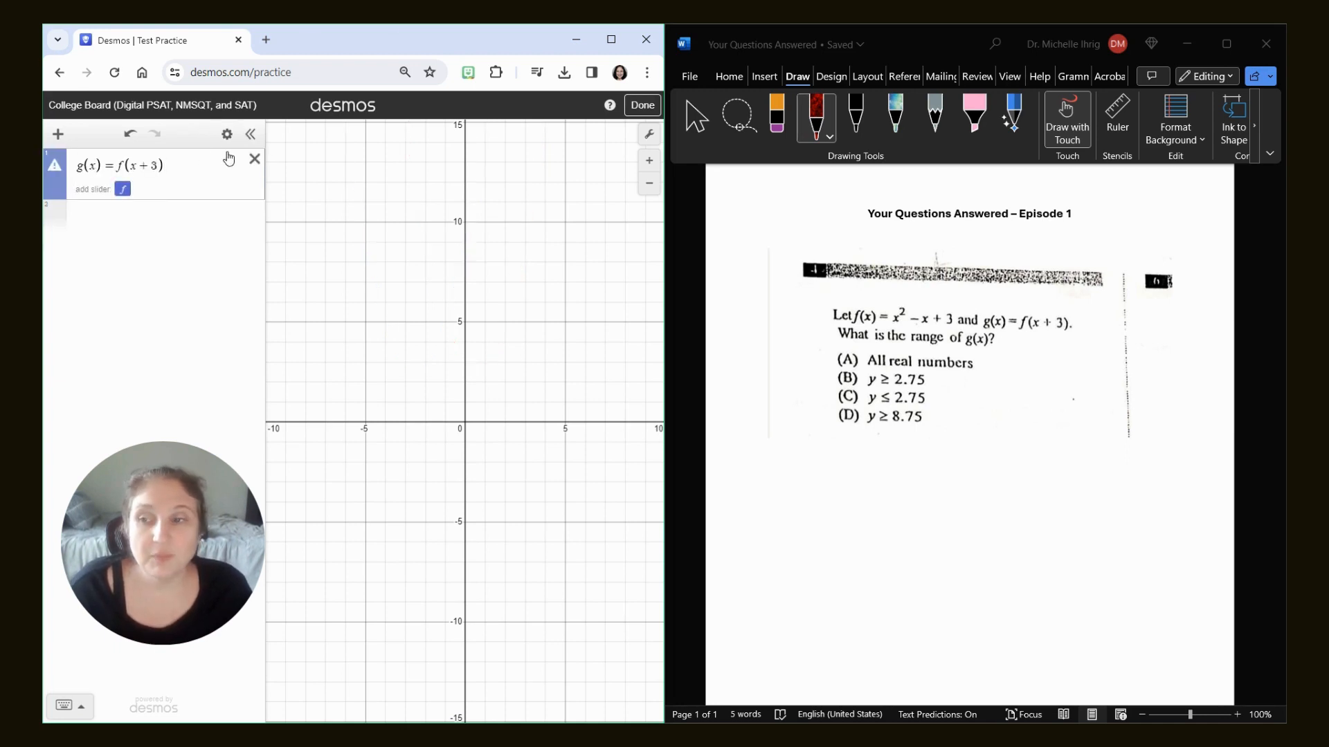
pyautogui.click(126, 137)
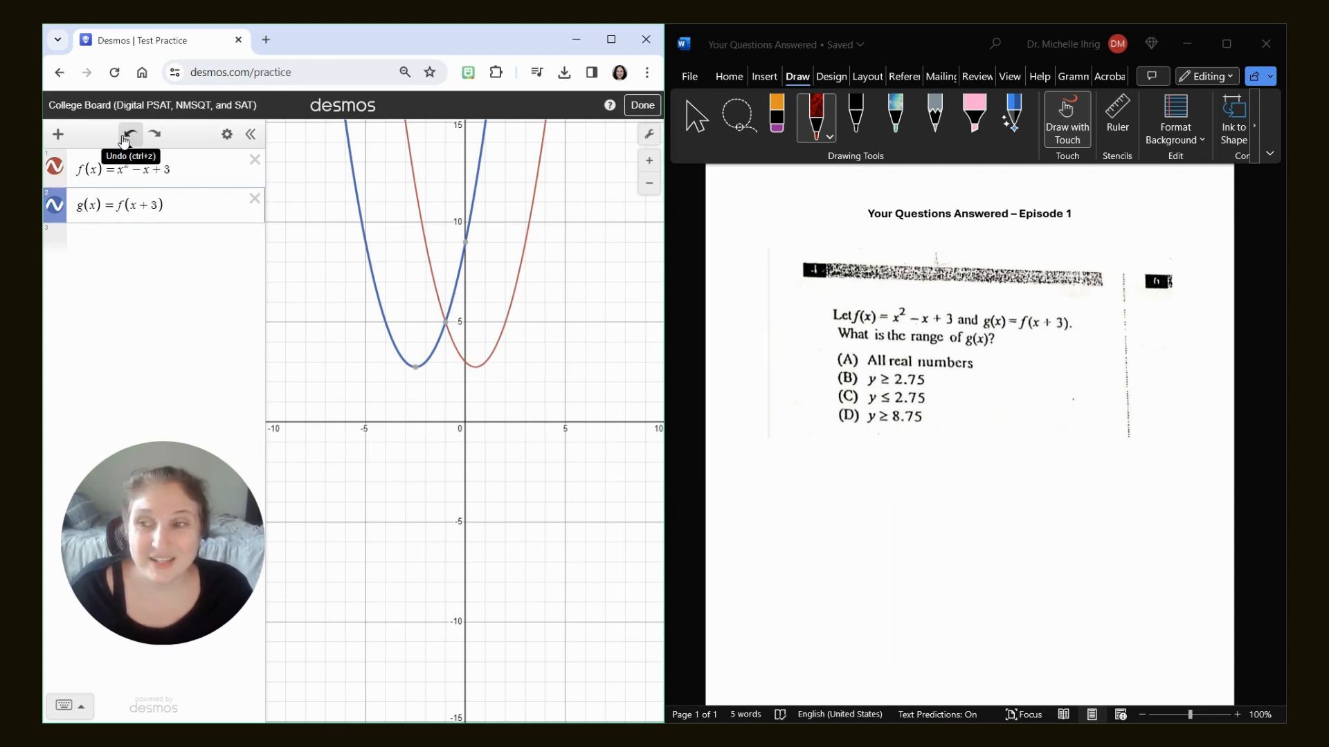
# Step: Hide the graph of f(x) and display the coordinates of g(x)'s vertex
pyautogui.click(54, 167)
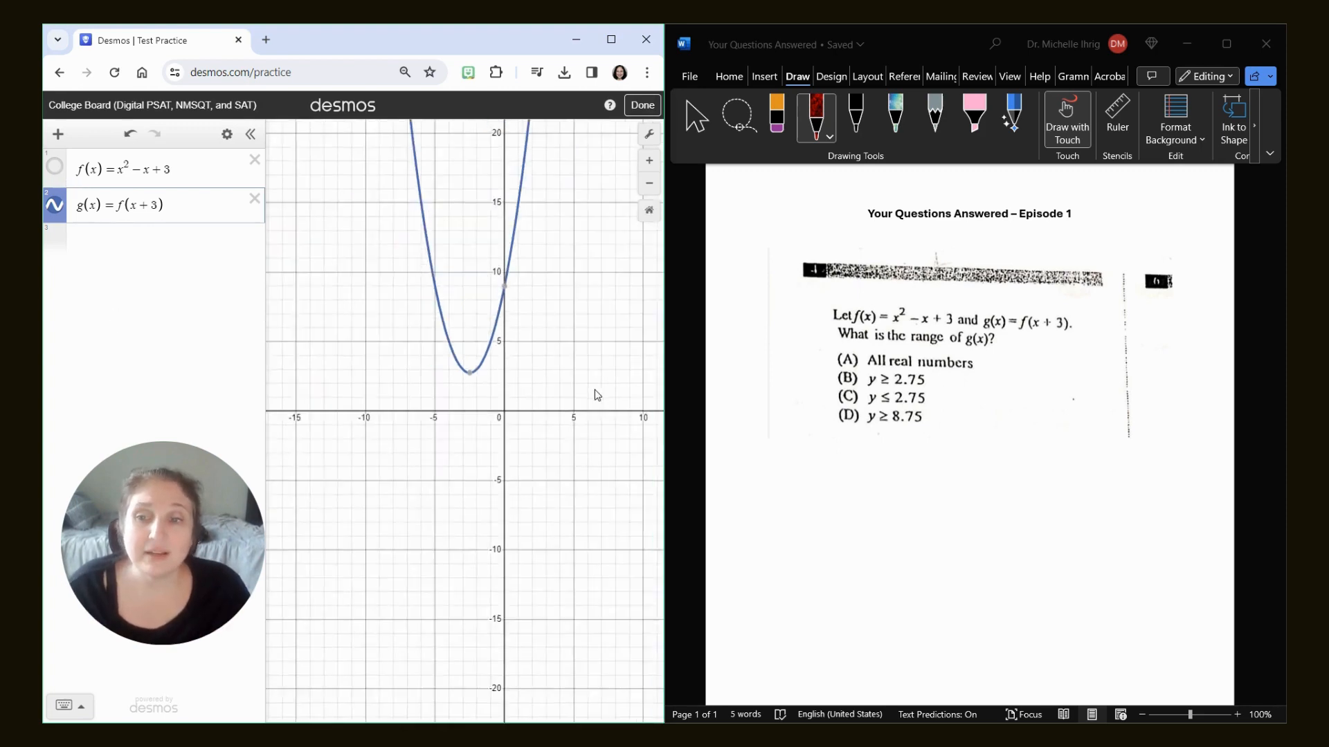
pyautogui.scroll(-5, 592, 395)
pyautogui.moveTo(409, 220); pyautogui.dragTo(285, 474)
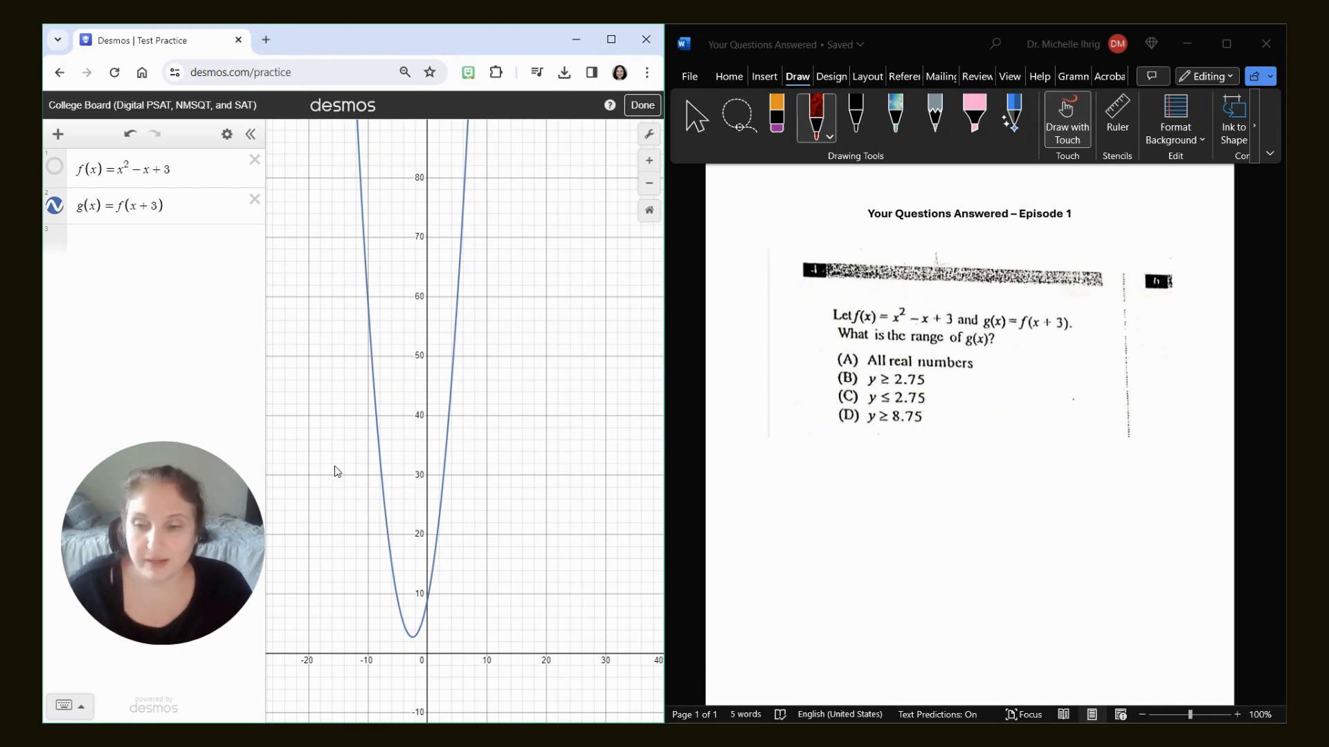
pyautogui.scroll(4, 359, 517)
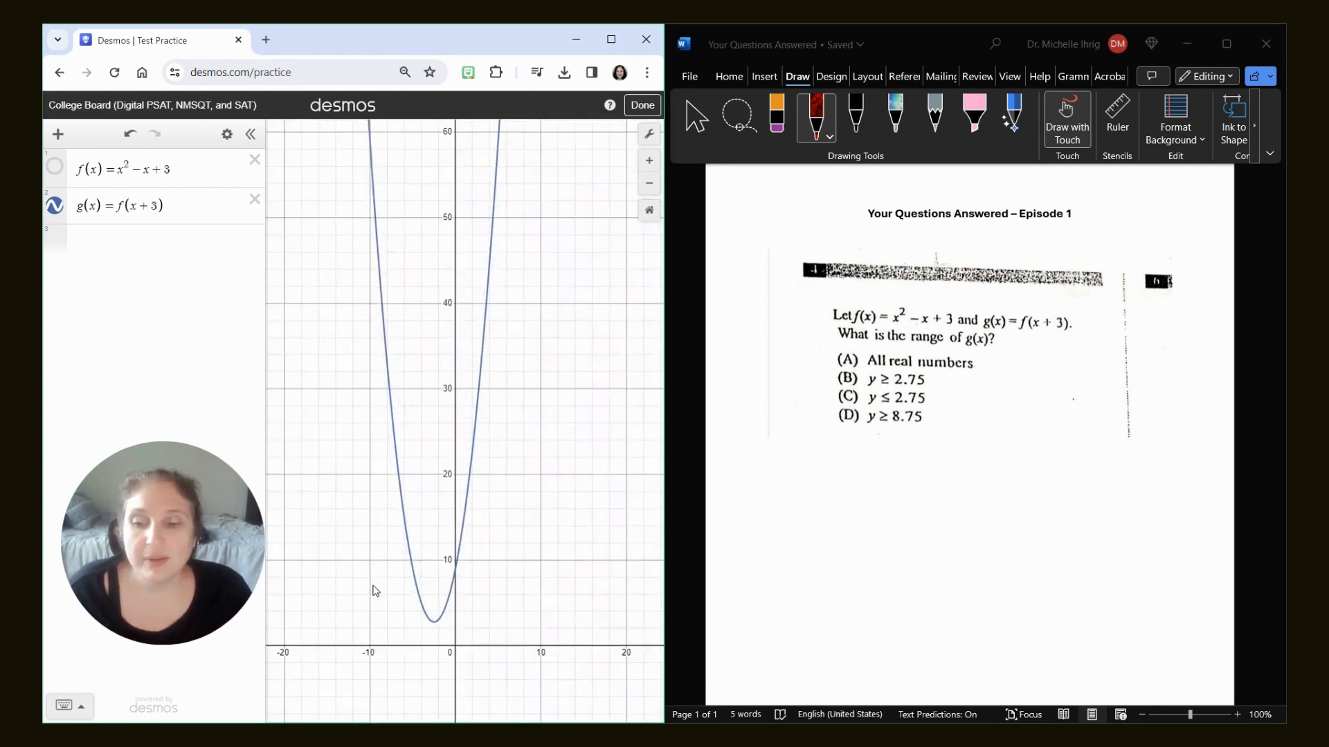
pyautogui.scroll(5, 374, 590)
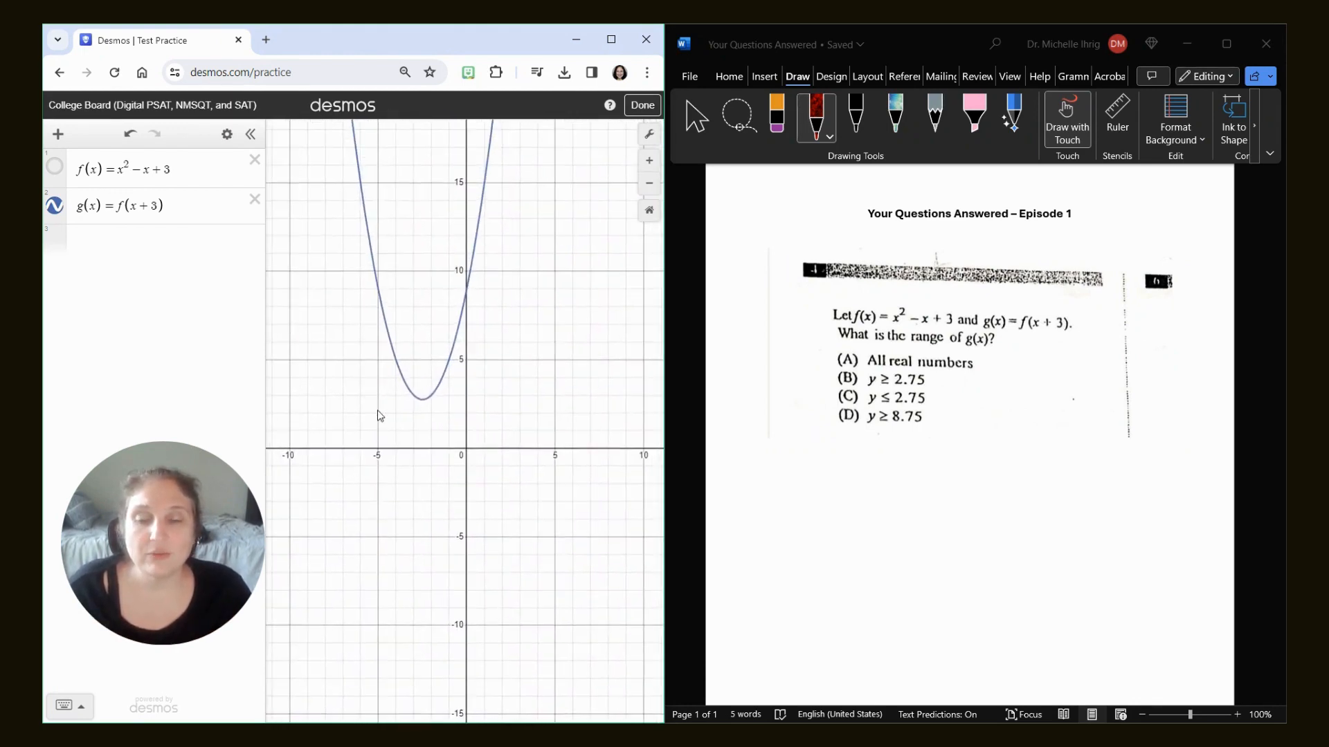
pyautogui.scroll(2, 380, 415)
pyautogui.click(435, 398)
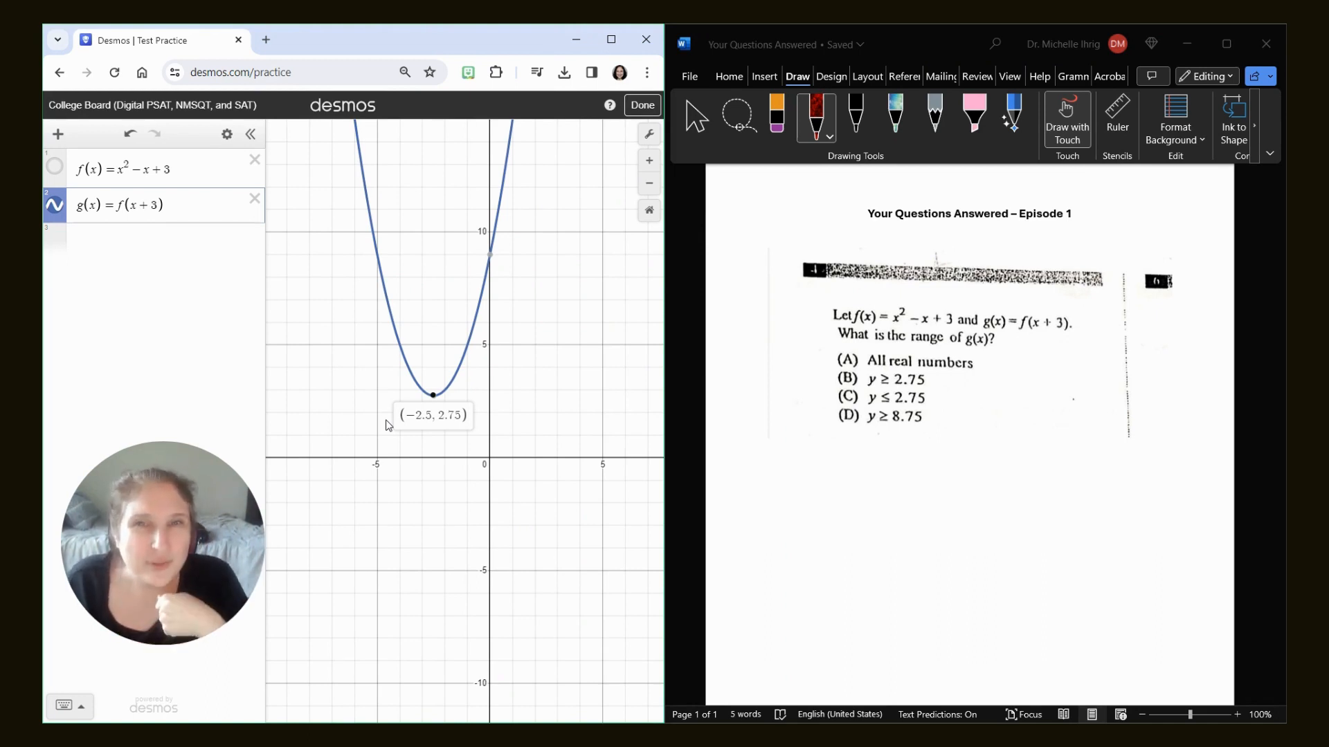
# Step: Graph answer choice D, y ≥ 8.75, as the third expression
pyautogui.click(140, 243)
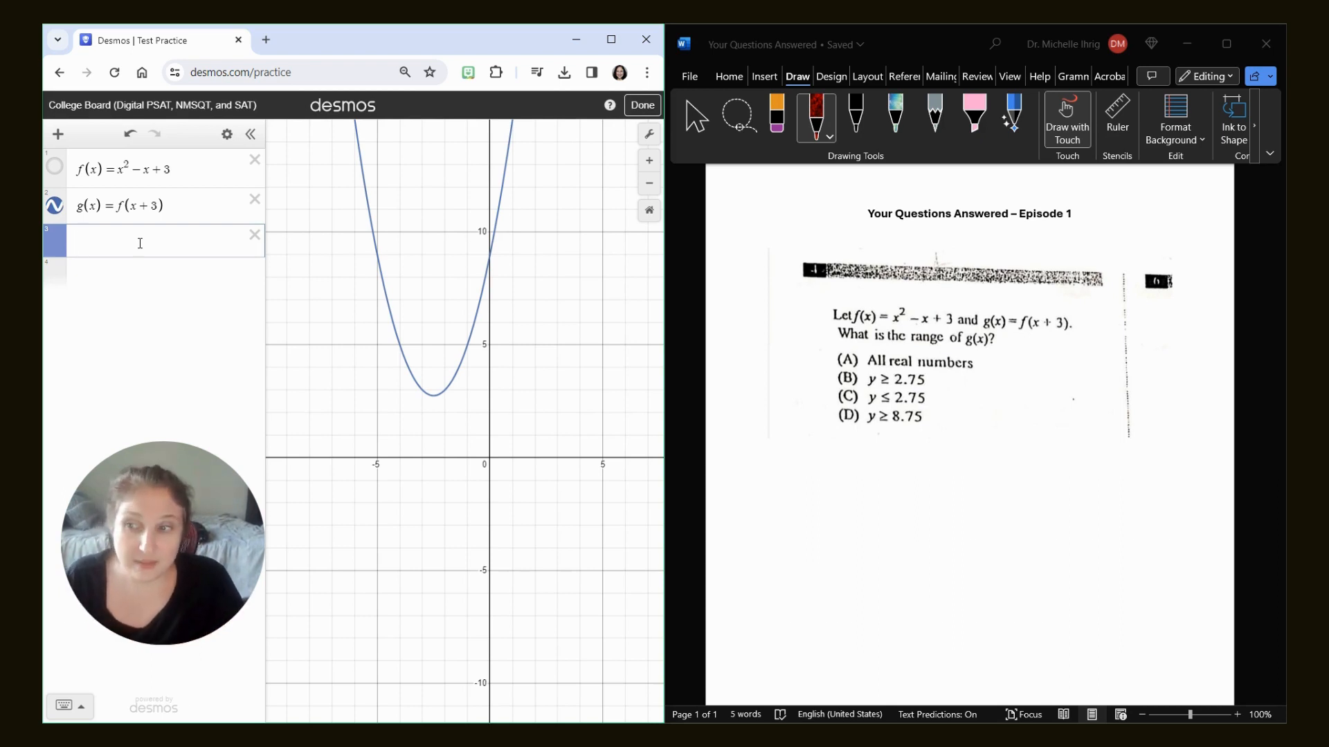
pyautogui.write('y')
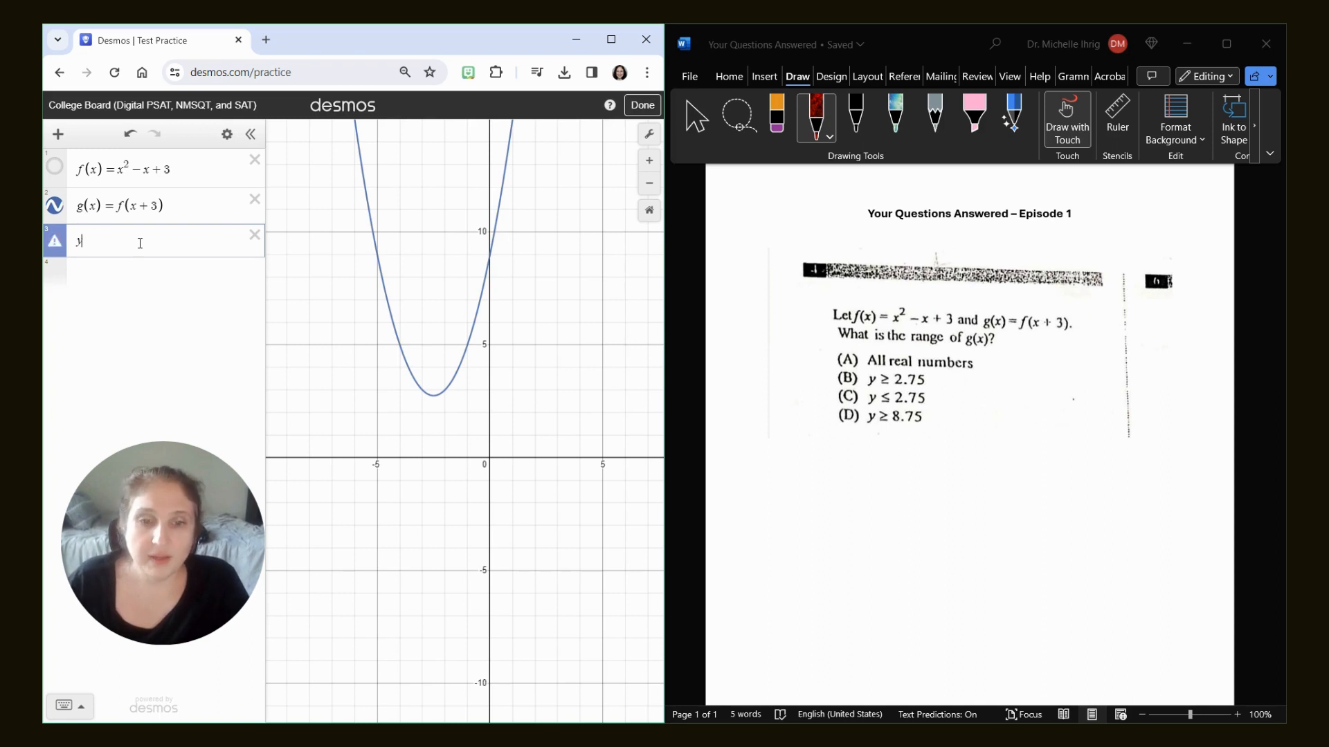
pyautogui.write('>=8.75')
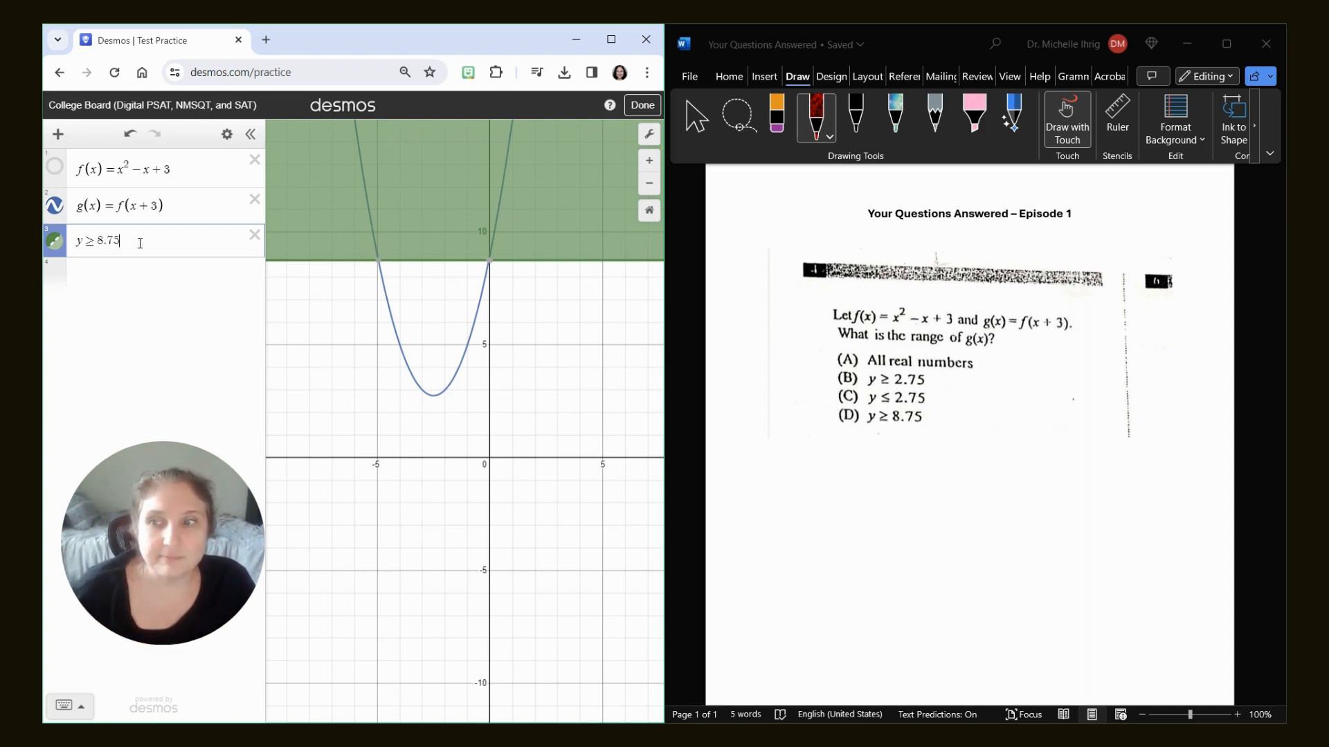
# Step: Change the inequality to answer choice C, y ≤ 2.75, and display the parabola's vertex coordinates against the shading
pyautogui.press('BackSpace')
pyautogui.press('BackSpace')
pyautogui.press('BackSpace')
pyautogui.press('BackSpace')
pyautogui.press('BackSpace')
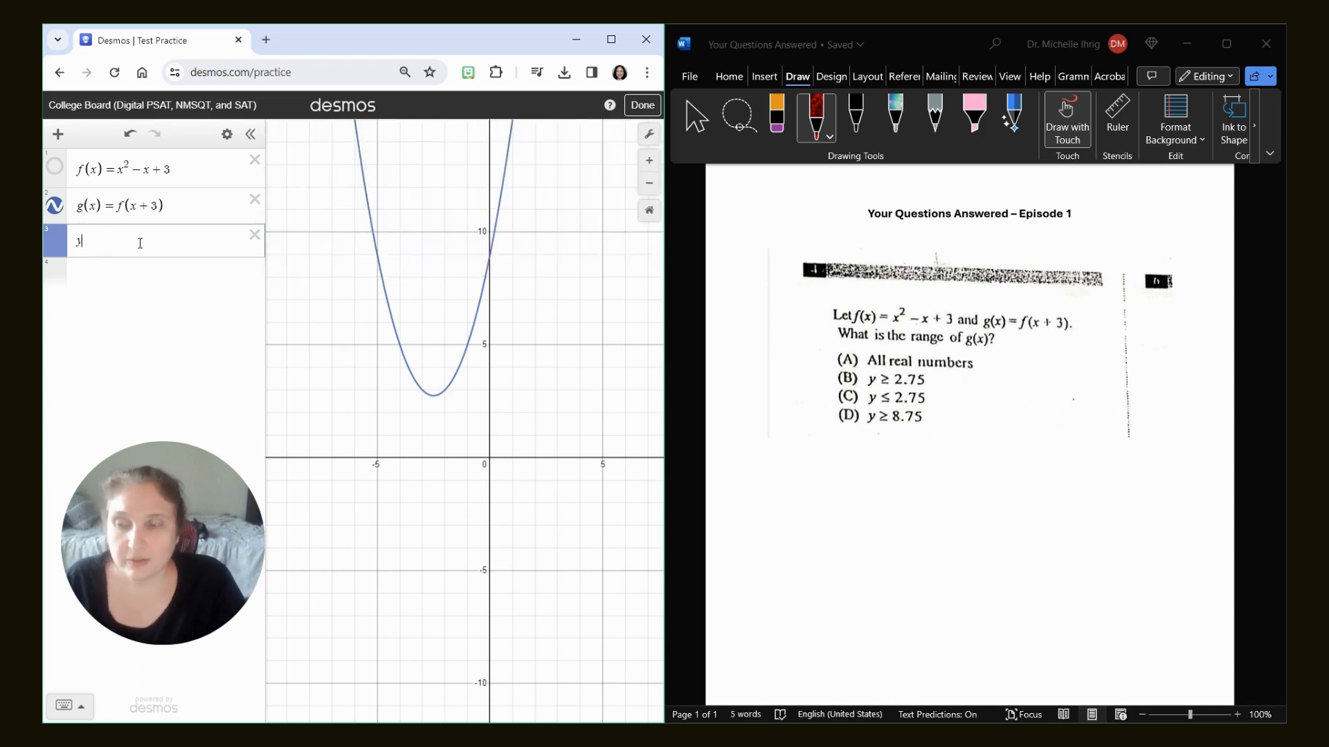
pyautogui.write('<=2')
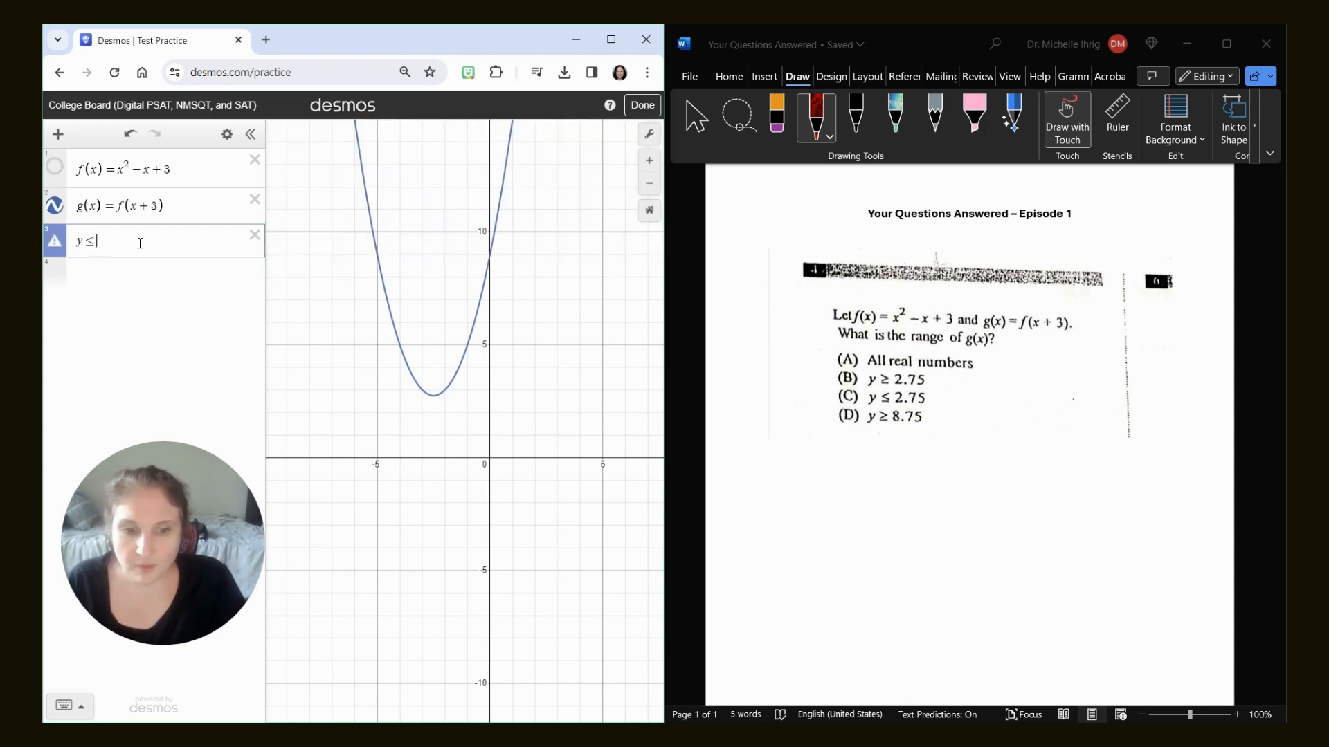
pyautogui.write('.75')
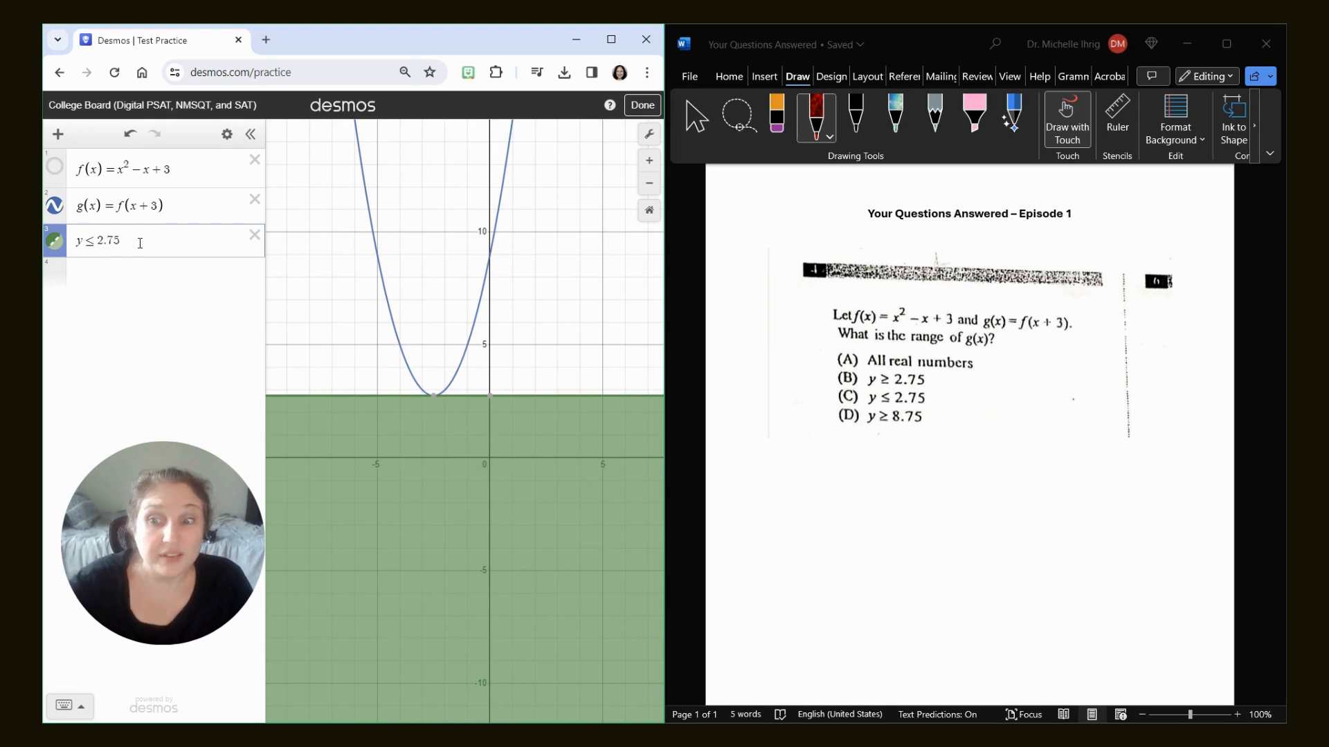
pyautogui.click(434, 398)
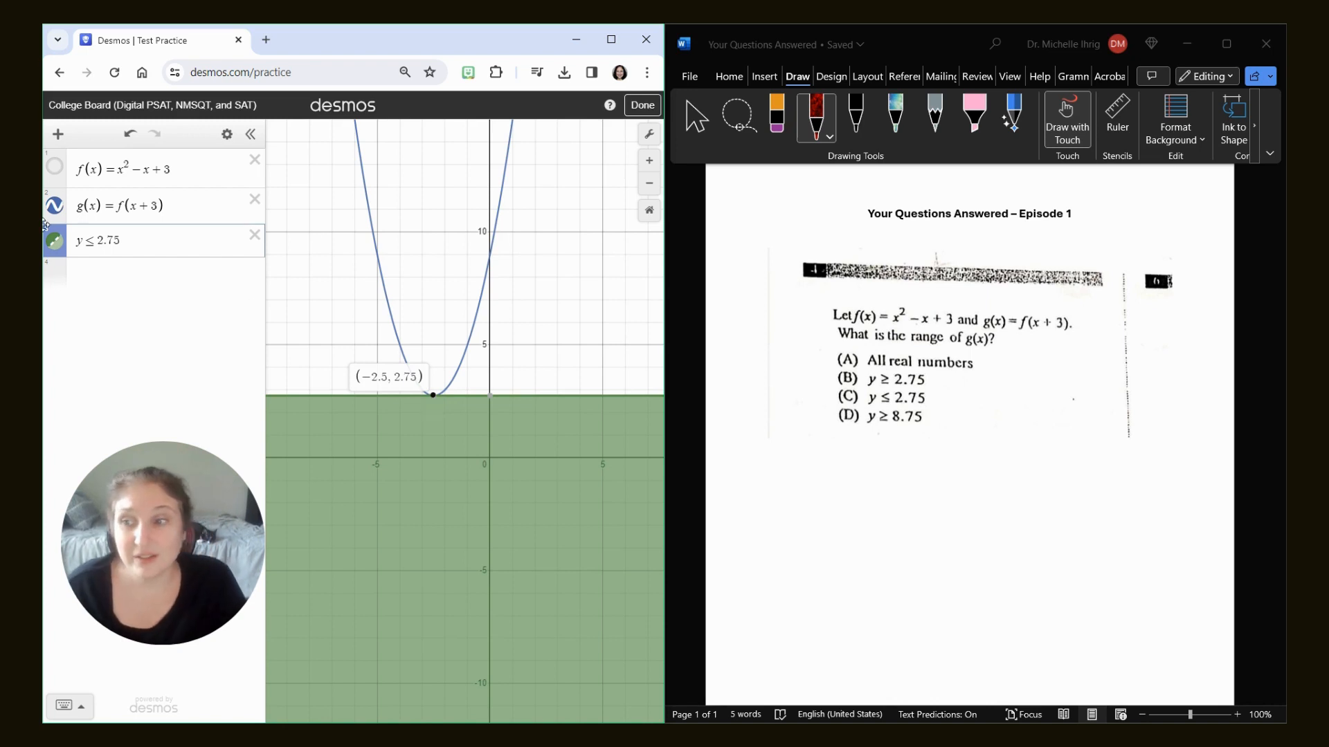
# Step: Change the inequality's sign so that it reads y ≥ 2.75, matching answer choice B
pyautogui.click(97, 240)
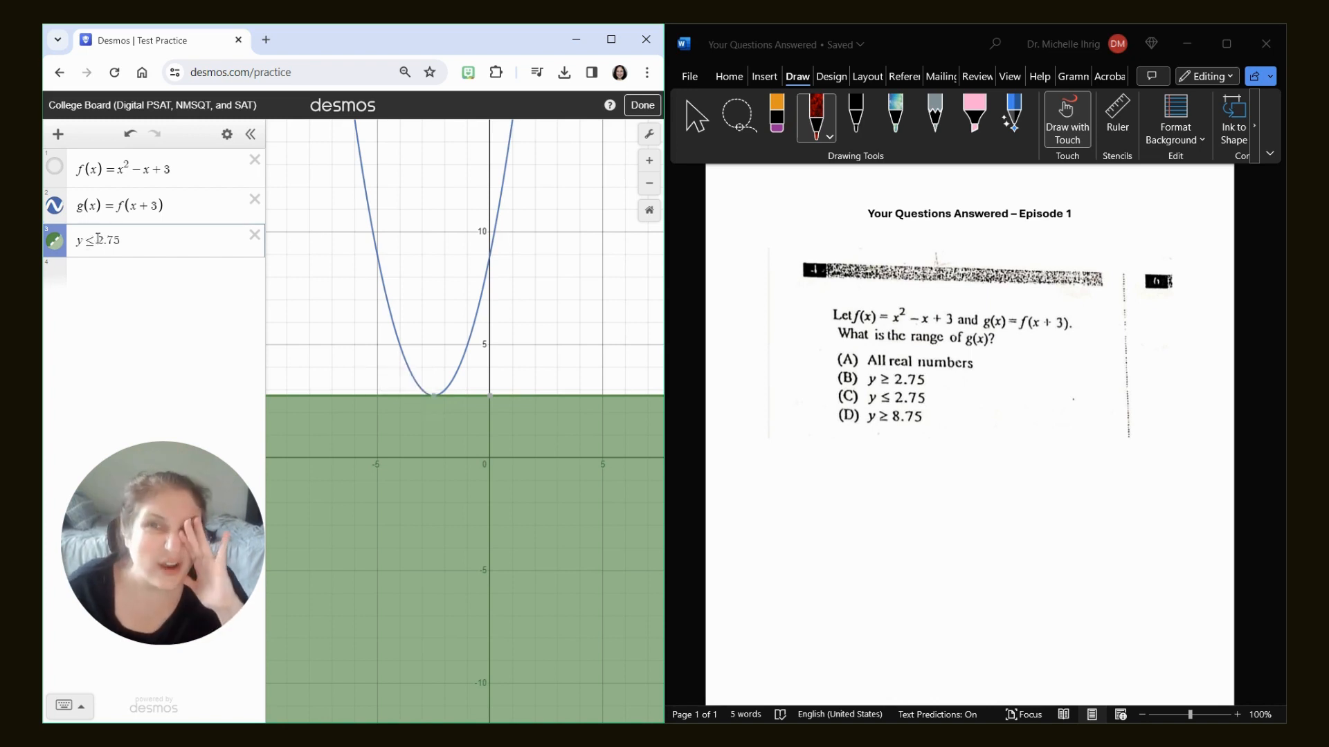
pyautogui.write('>=')
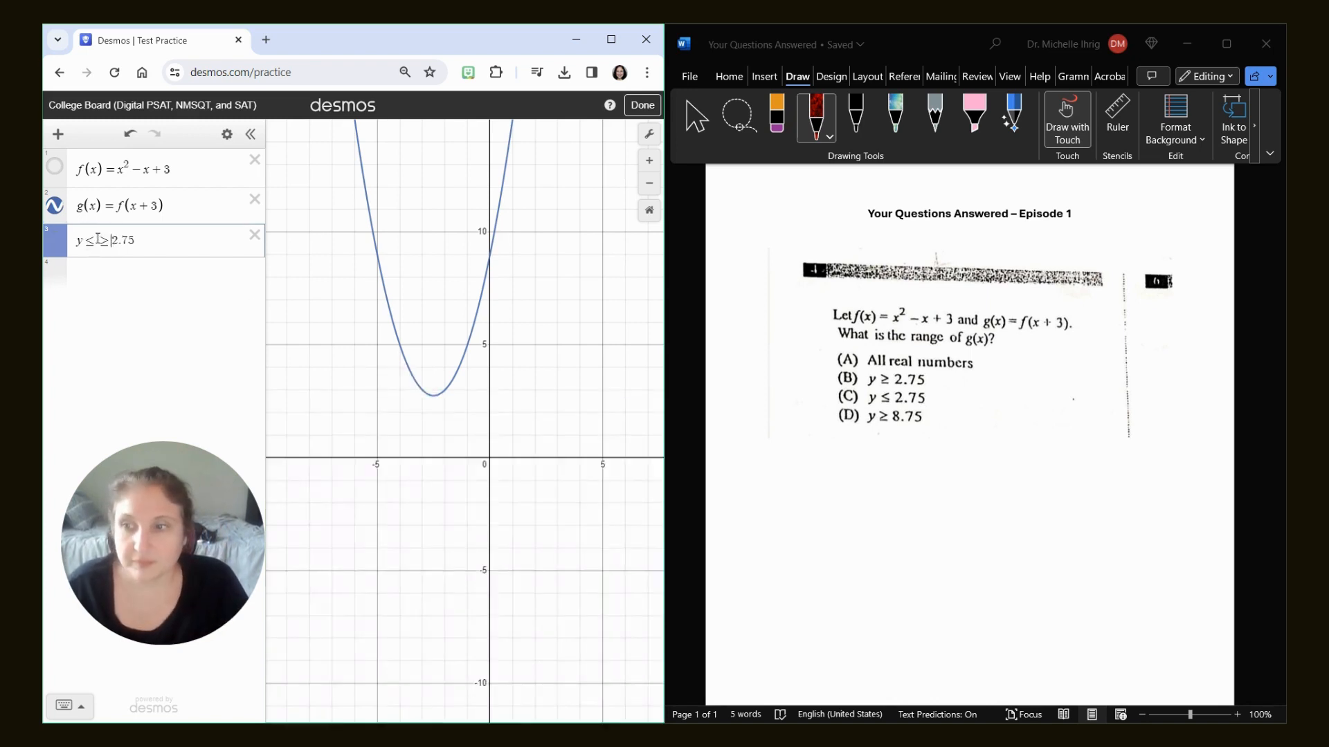
pyautogui.click(92, 238)
pyautogui.press('BackSpace')
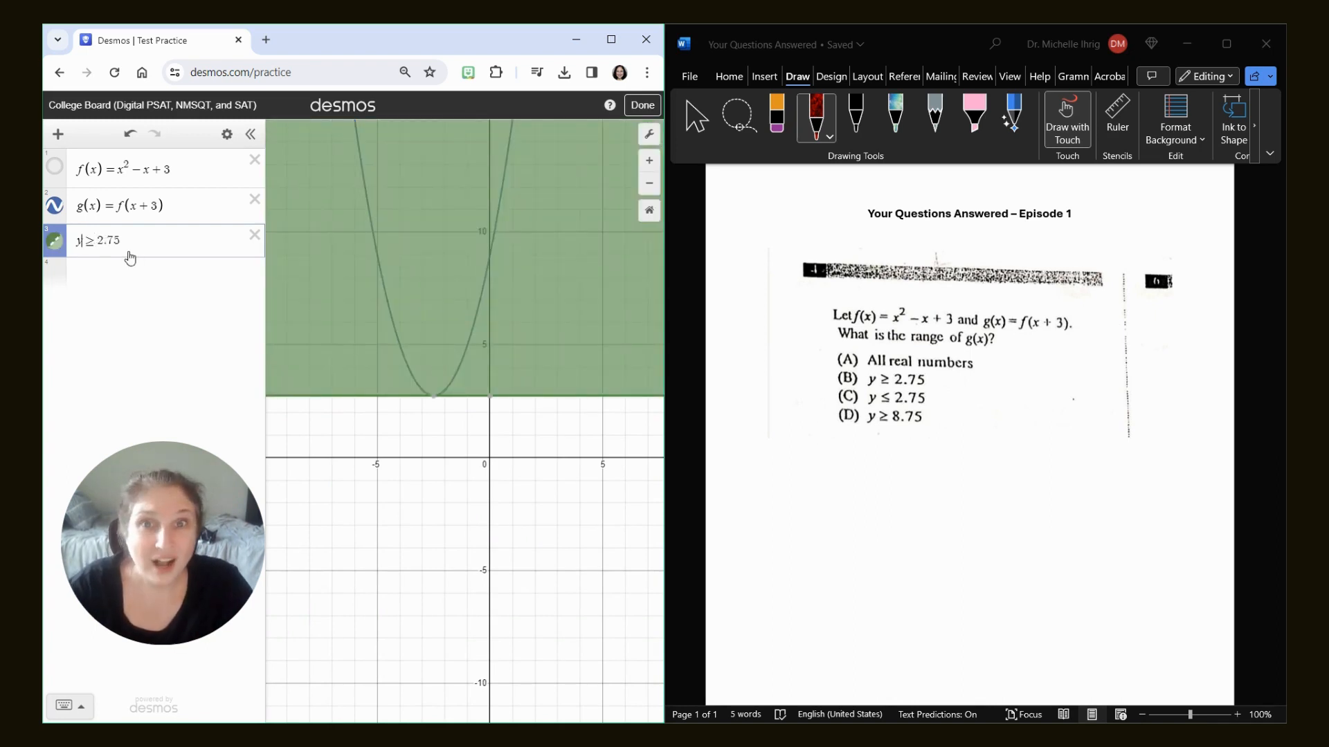
# Step: Examine how the shaded region covers the parabola at a wider scale and display the vertex coordinates
pyautogui.scroll(-10, 498, 332)
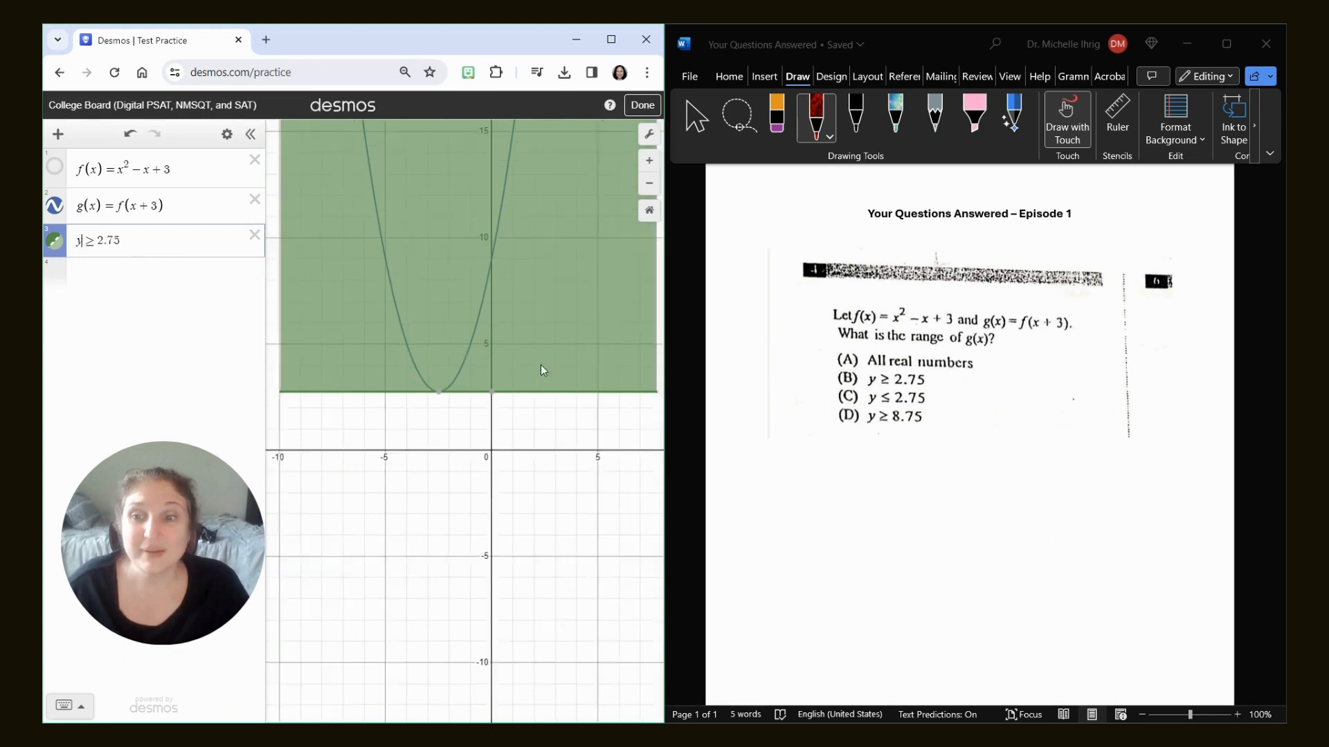
pyautogui.scroll(-2, 502, 355)
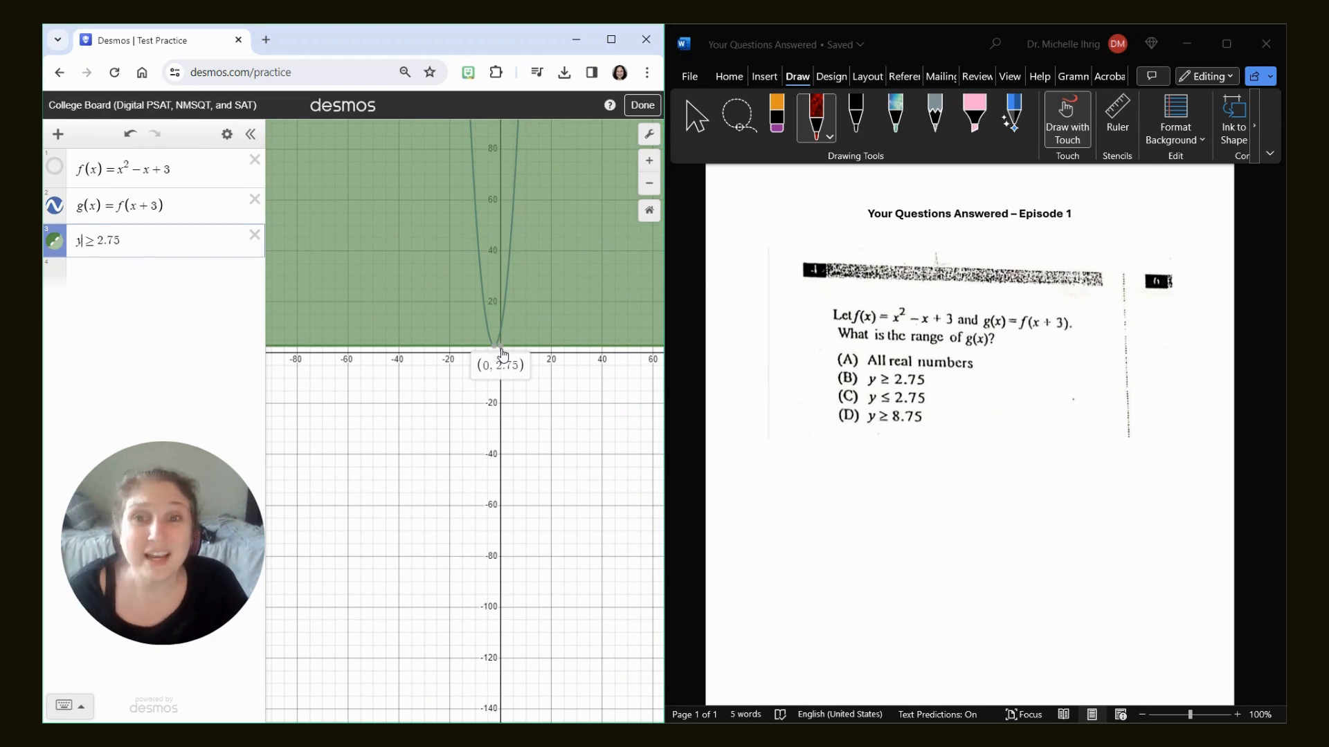
pyautogui.click(494, 345)
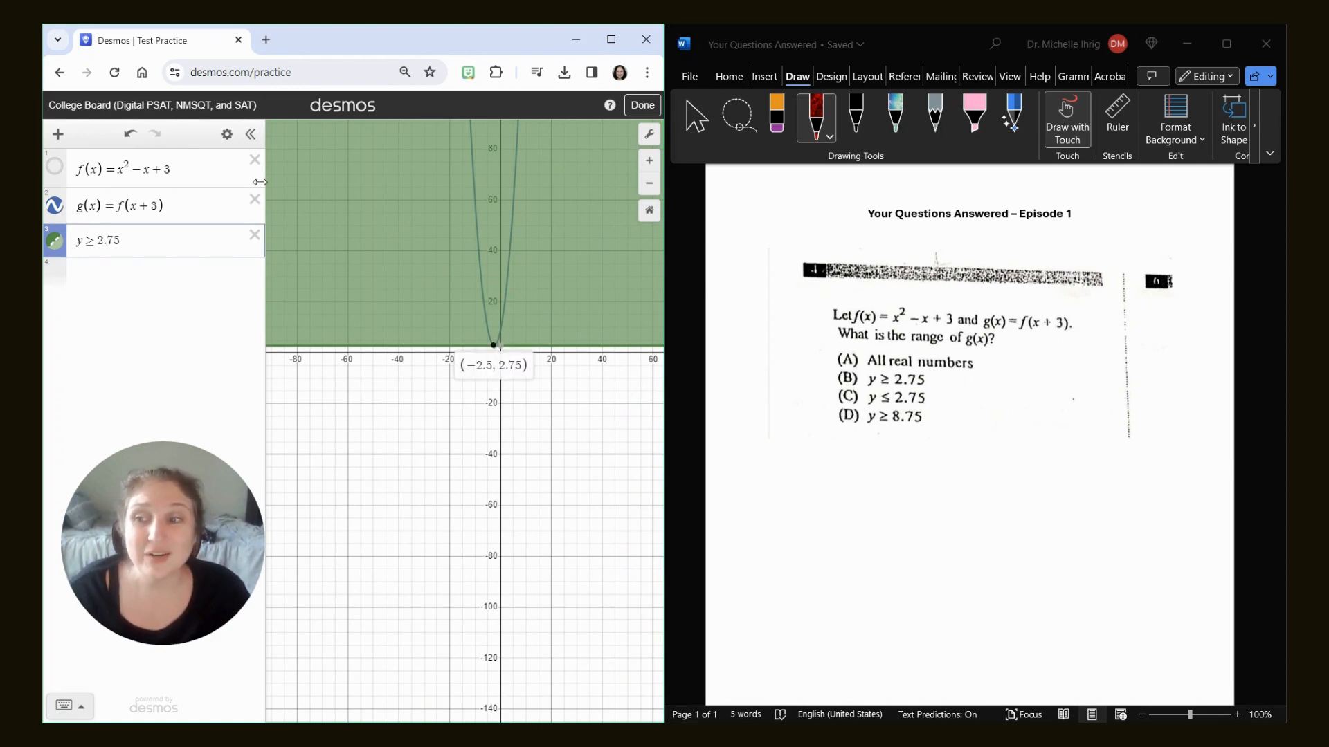
# Step: Change the inequality to y ≥ 0.75 and compare its boundary with the parabola's vertex
pyautogui.click(101, 244)
pyautogui.press('BackSpace')
pyautogui.write('0')
pyautogui.scroll(5, 391, 333)
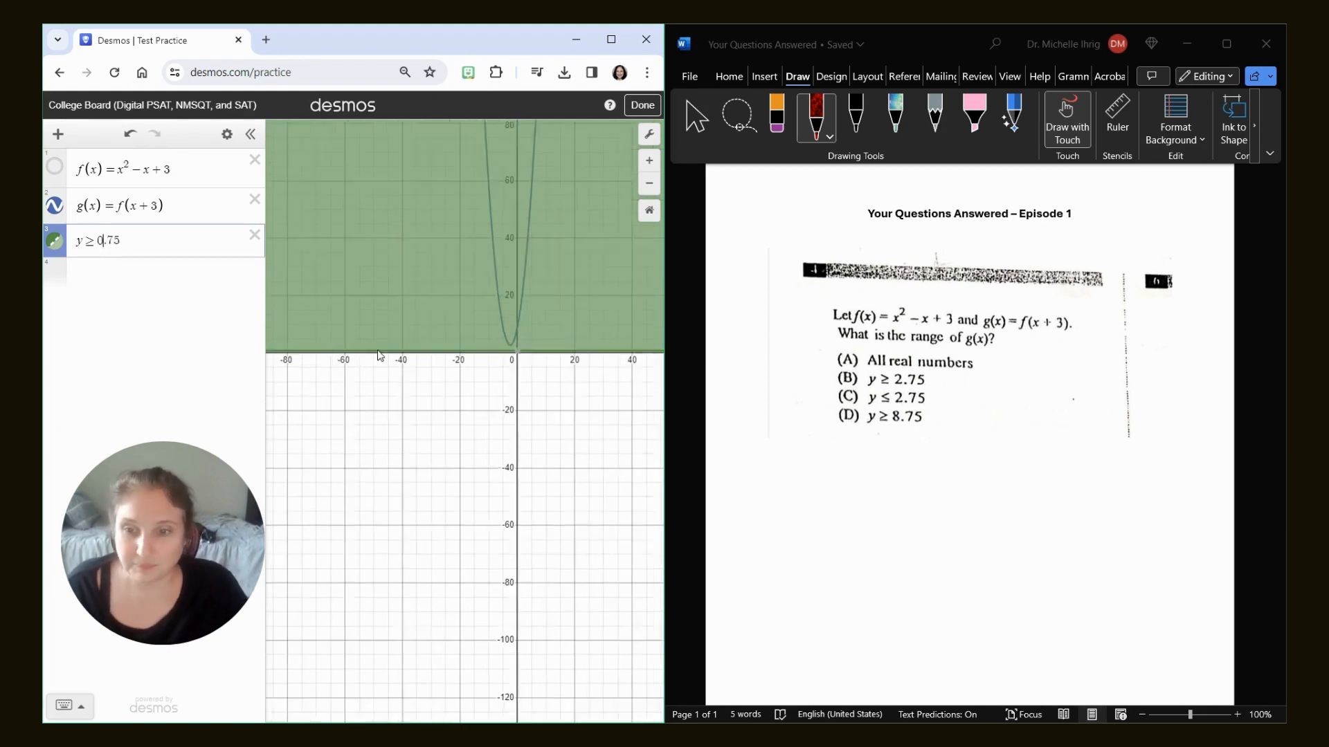
pyautogui.moveTo(514, 325); pyautogui.dragTo(254, 295)
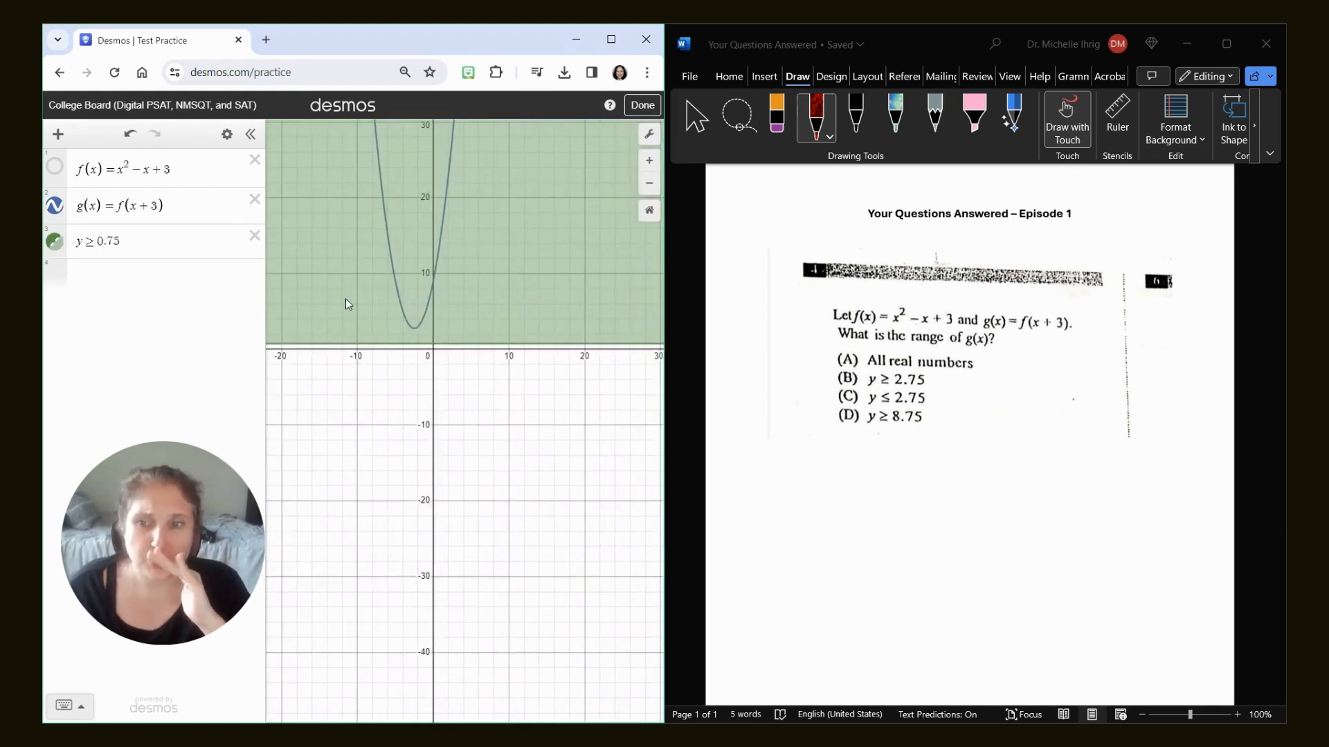
pyautogui.scroll(4, 383, 315)
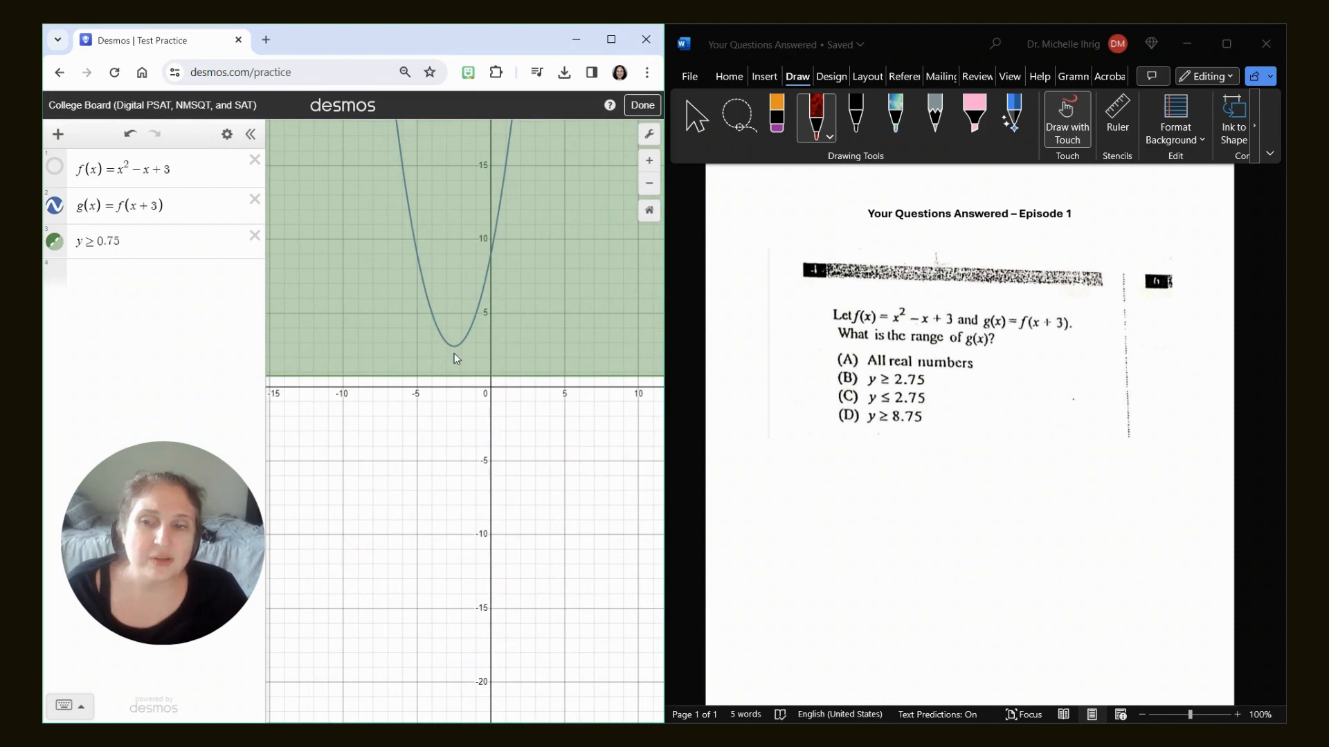
# Step: Move the inequality above g(x) in the expression order and examine the gap below the parabola's vertex
pyautogui.click(197, 242)
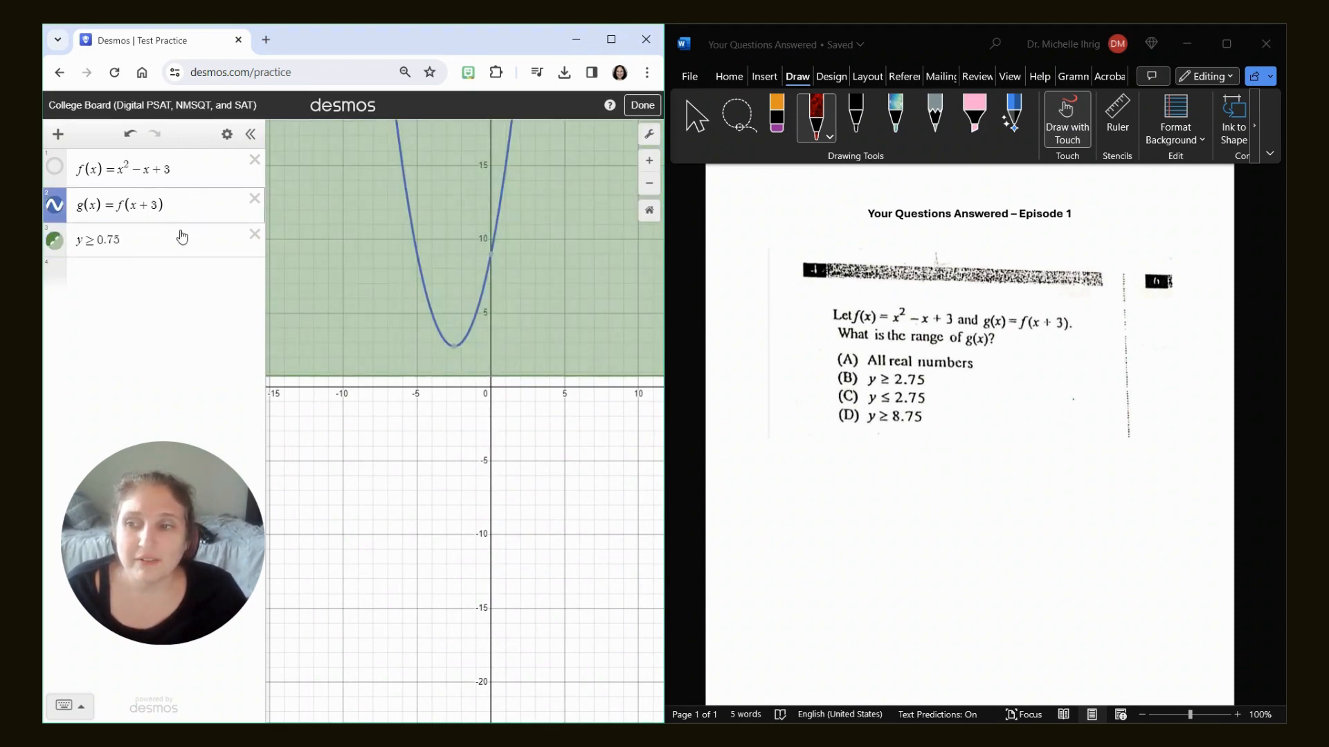
pyautogui.moveTo(57, 244); pyautogui.dragTo(53, 210)
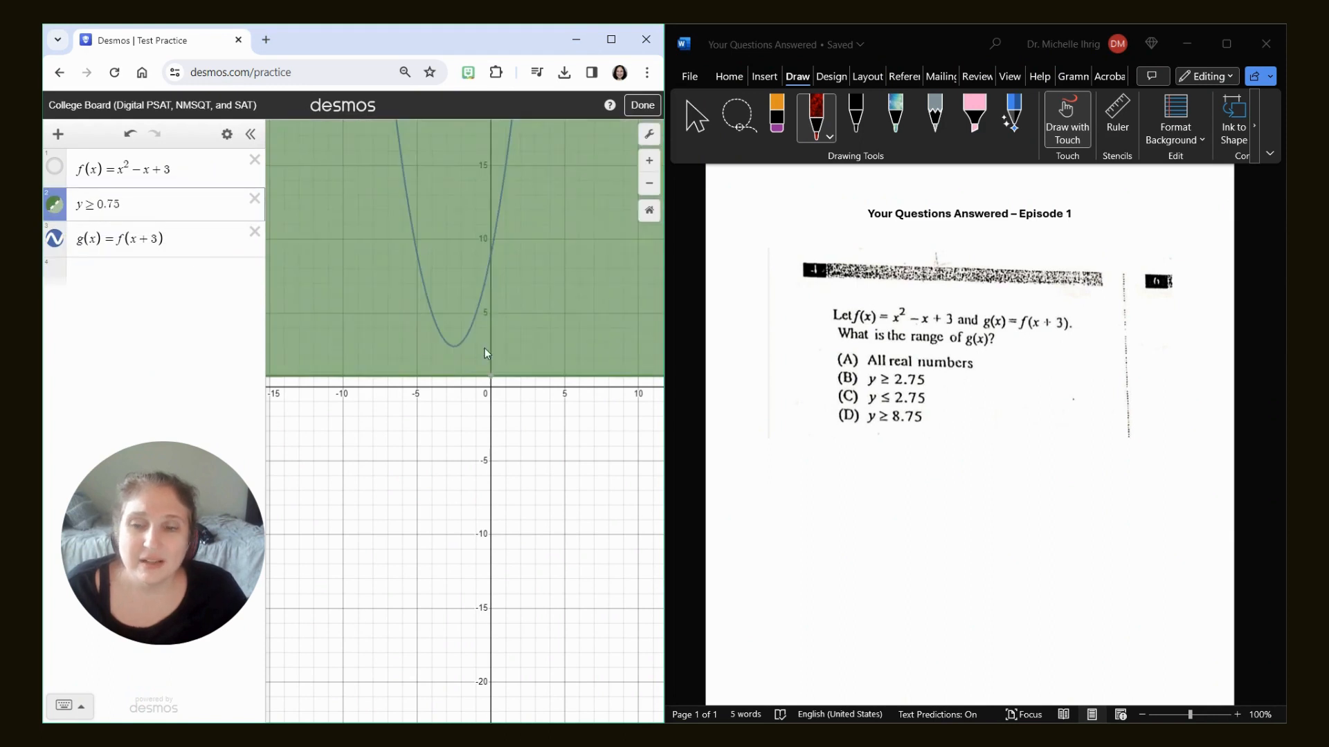
pyautogui.click(450, 351)
pyautogui.scroll(4, 455, 352)
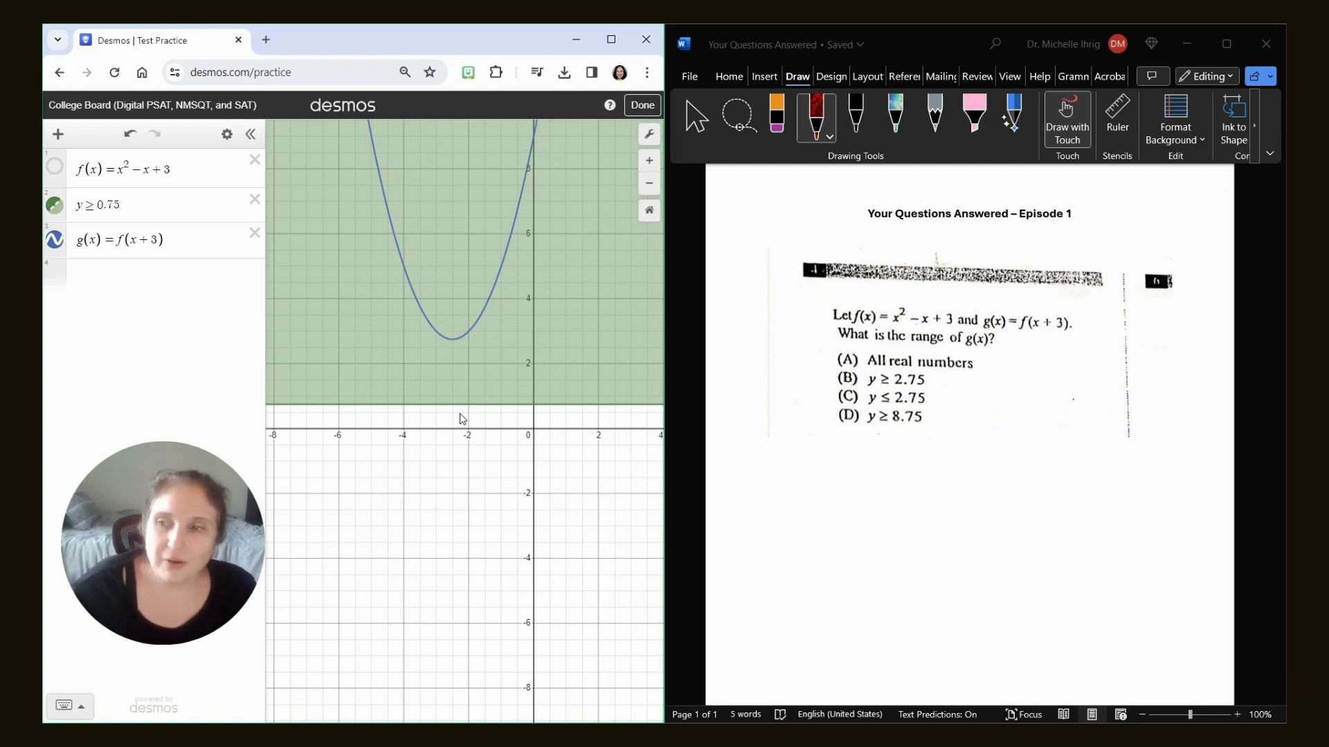
# Step: Set the inequality back to y ≥ 2.75
pyautogui.click(102, 203)
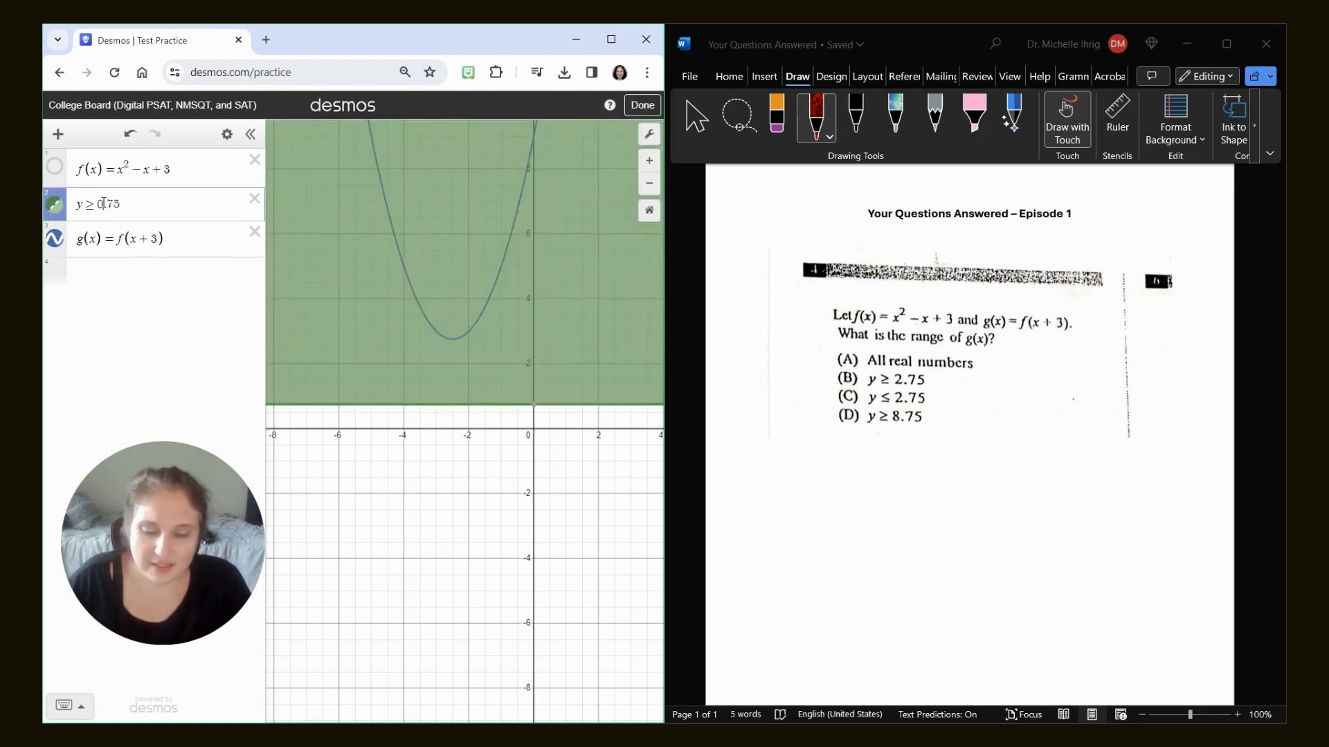
pyautogui.press('BackSpace')
pyautogui.write('2')
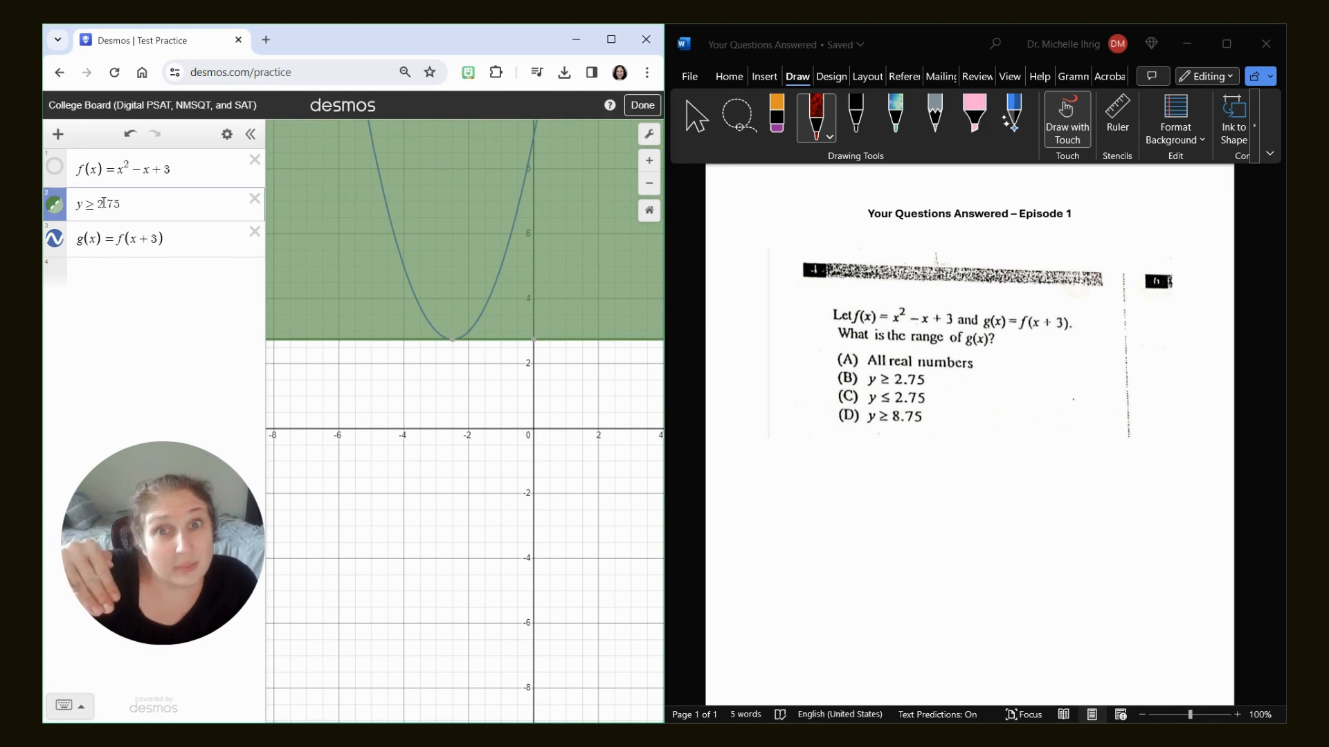